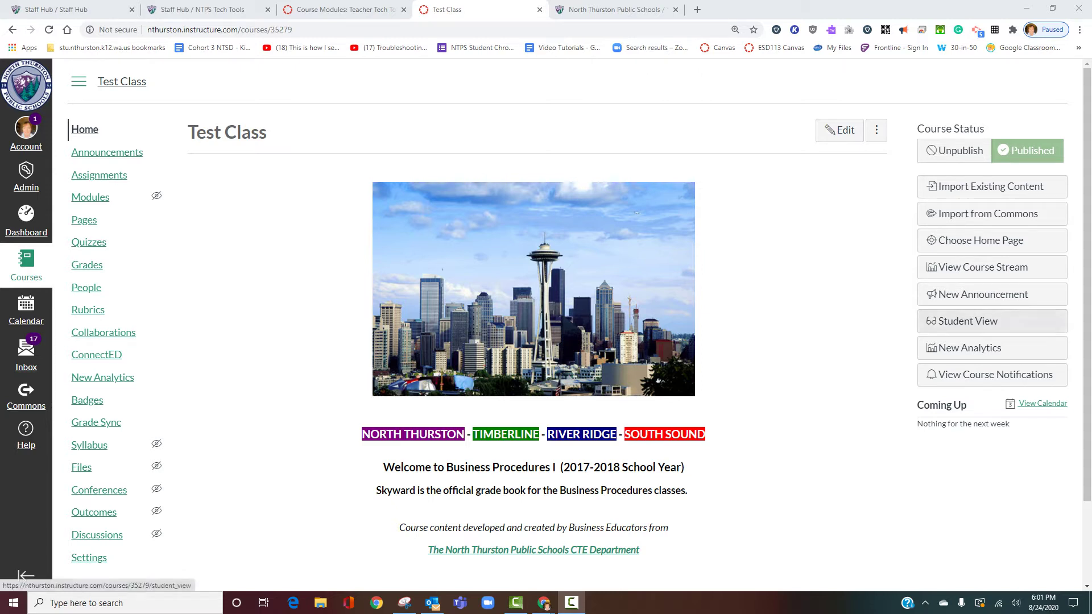
# Step: Preview Test Class in Student View and open its Announcements page
pyautogui.click(966, 320)
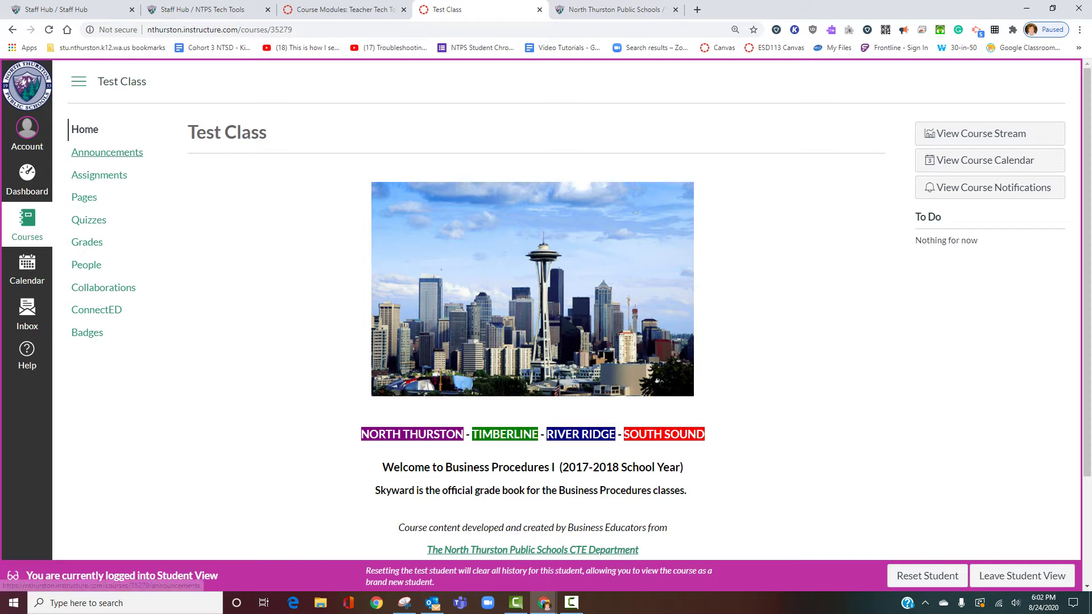
pyautogui.click(107, 152)
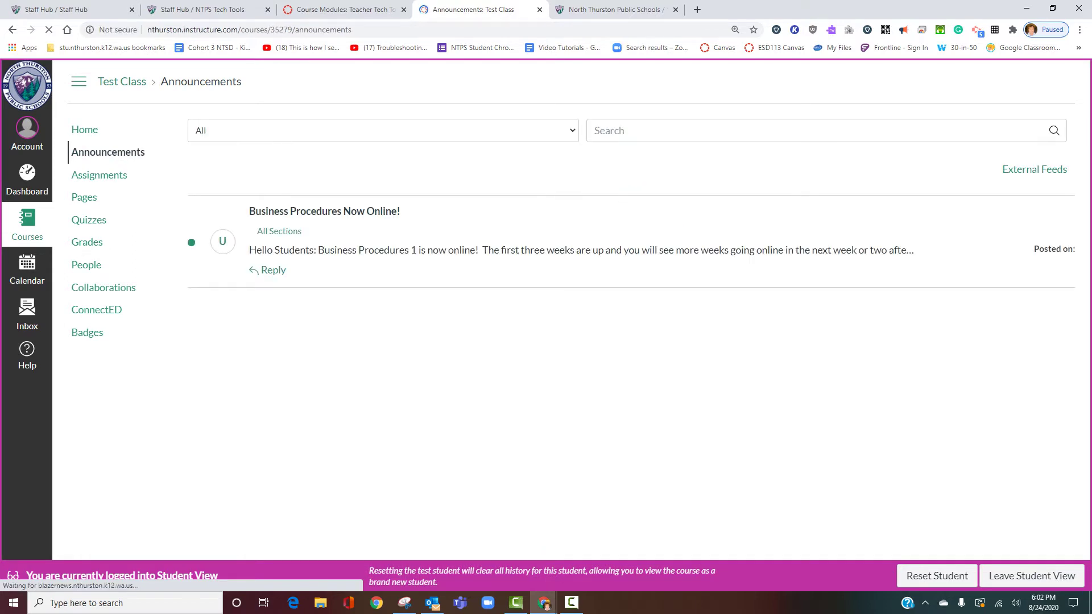
# Step: Sort the Test Class assignments by date, then regroup them by type and scroll through the list
pyautogui.click(99, 175)
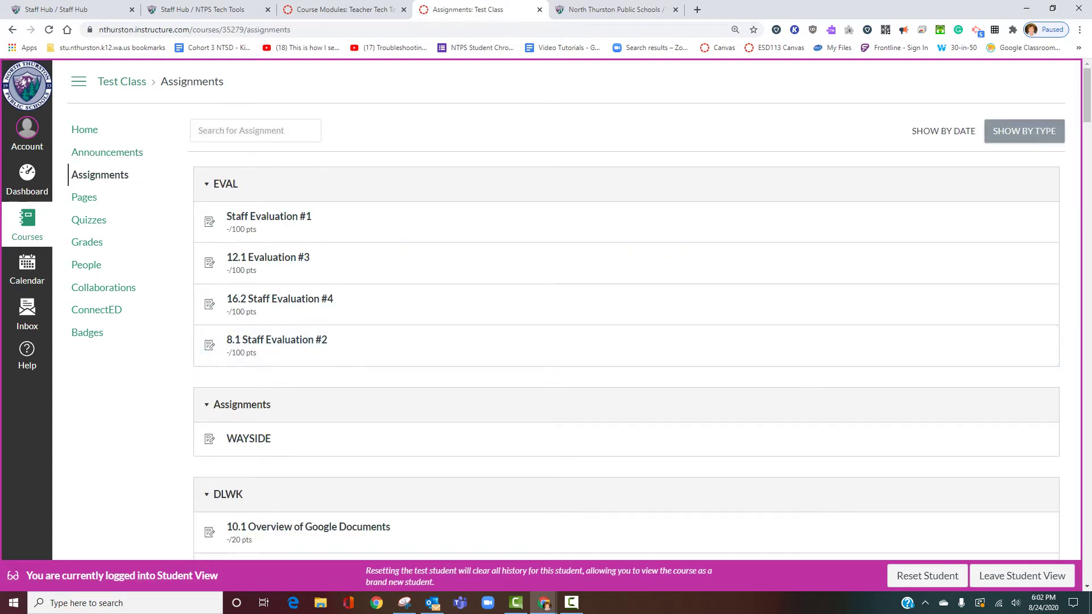
pyautogui.click(943, 131)
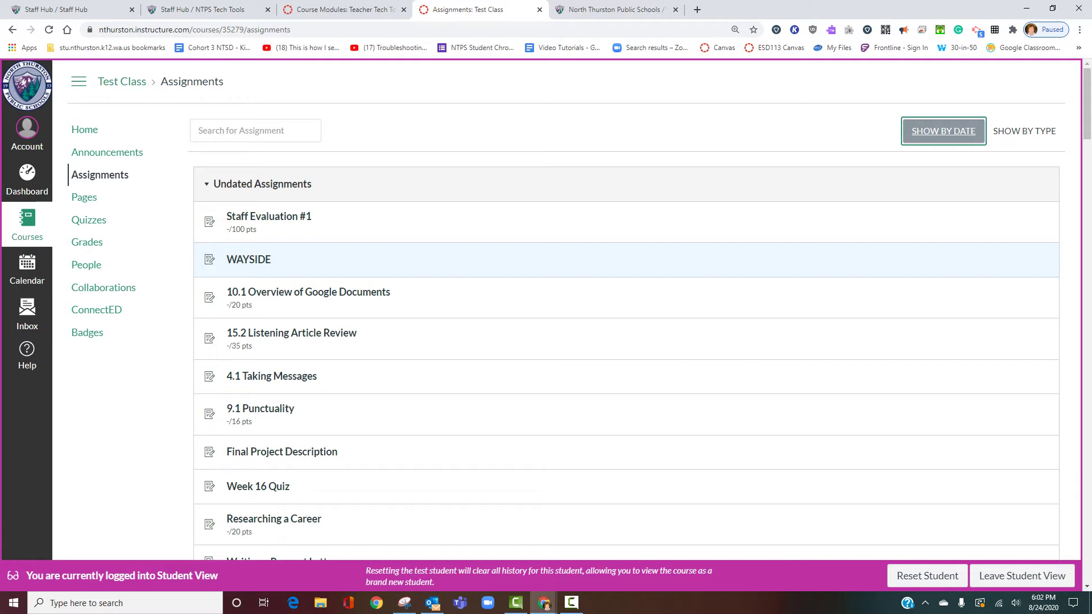
pyautogui.click(1024, 131)
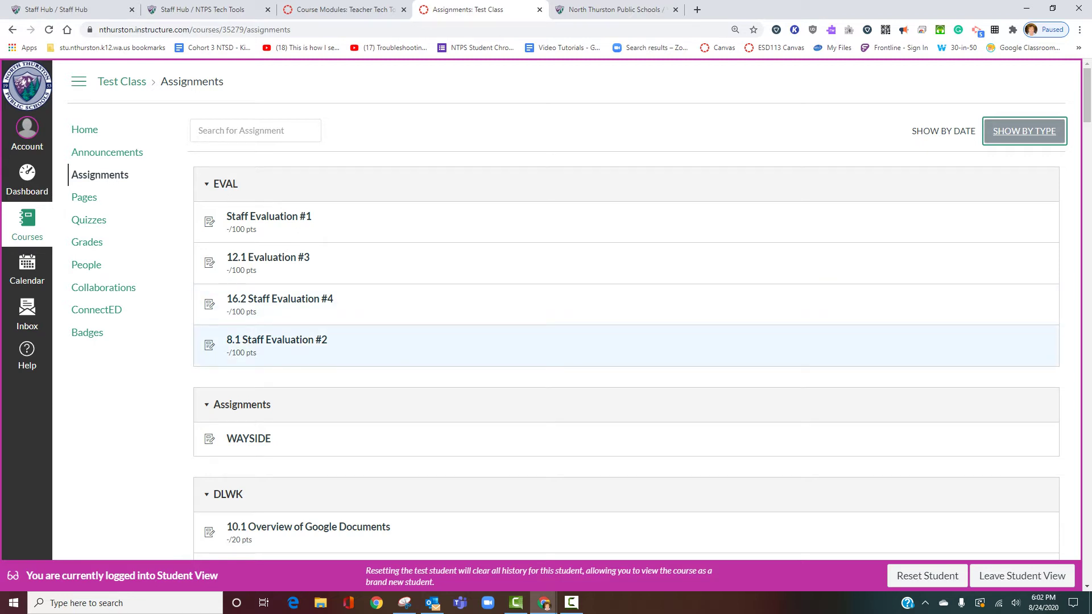
pyautogui.scroll(-2, 567, 310)
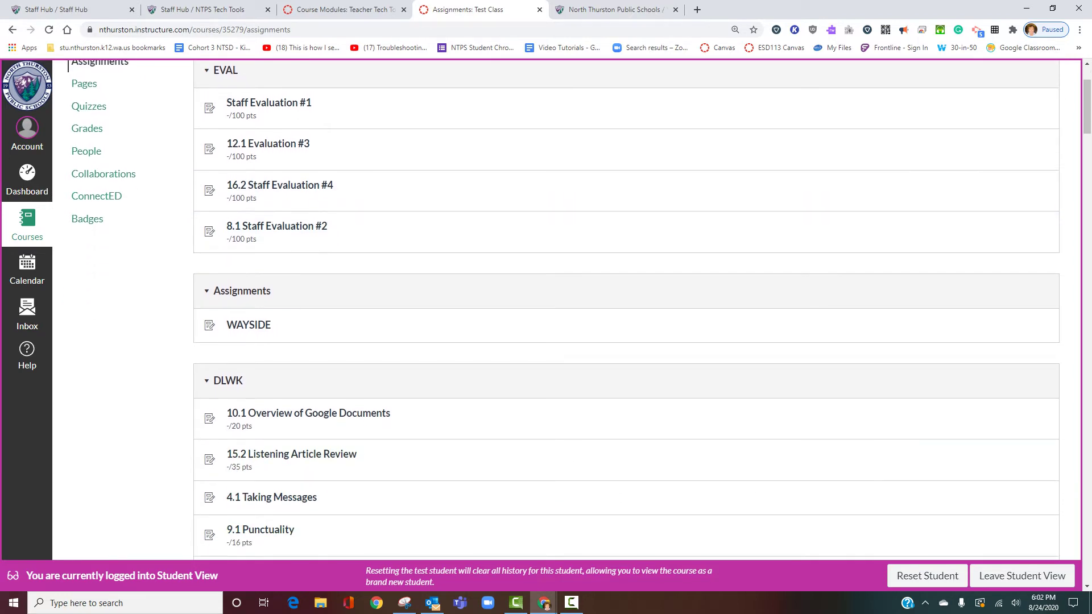
pyautogui.scroll(-5, 625, 312)
pyautogui.scroll(-7, 625, 312)
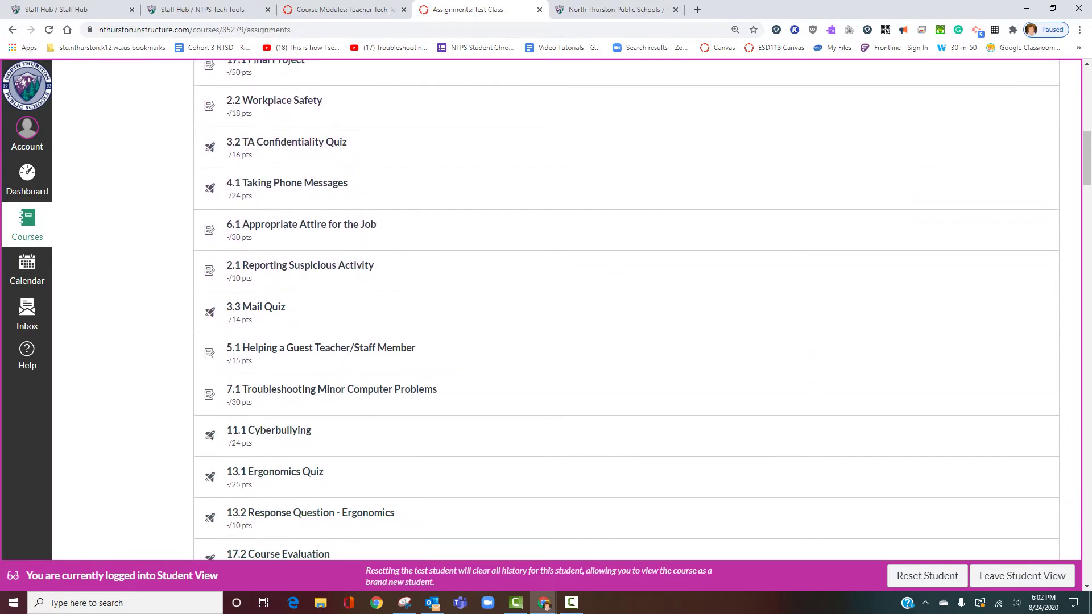
pyautogui.scroll(4, 625, 313)
pyautogui.scroll(8, 626, 415)
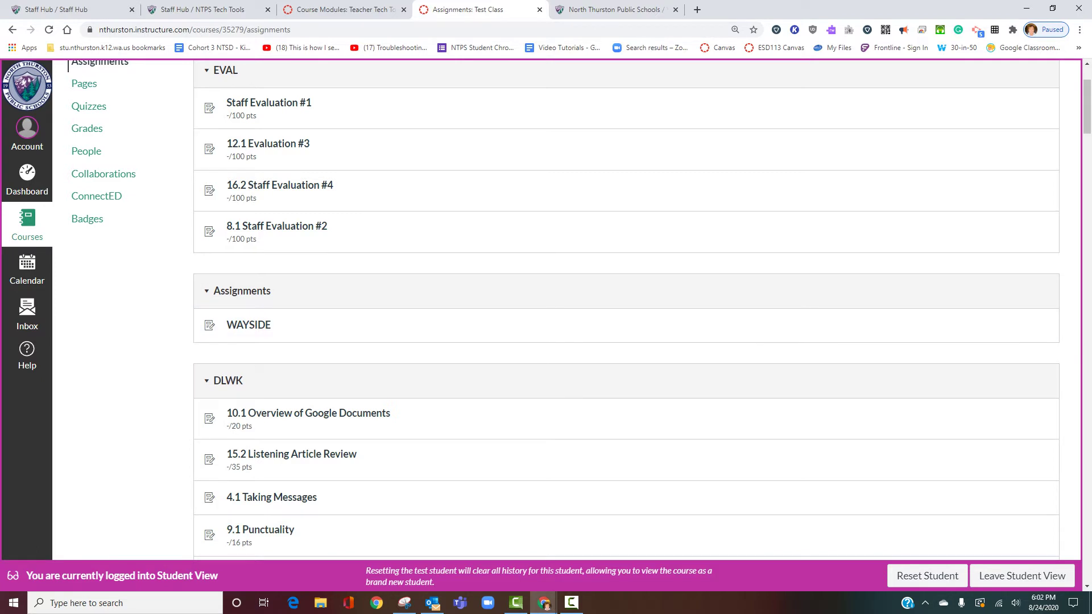
pyautogui.scroll(2, 626, 304)
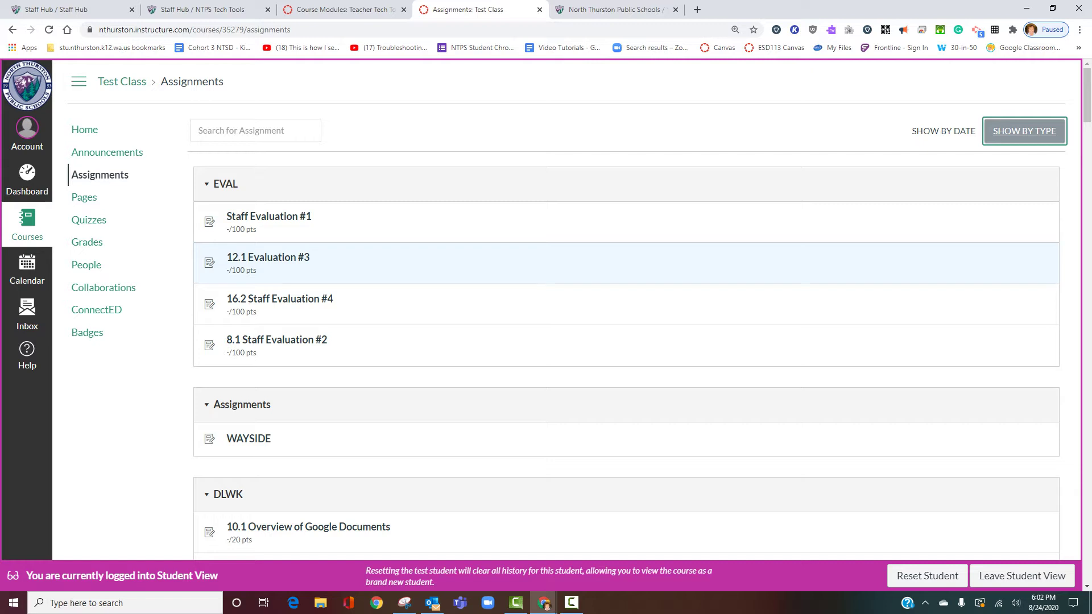
# Step: Browse all course pages and the quizzes list, then go back to the Test Class home page
pyautogui.click(84, 198)
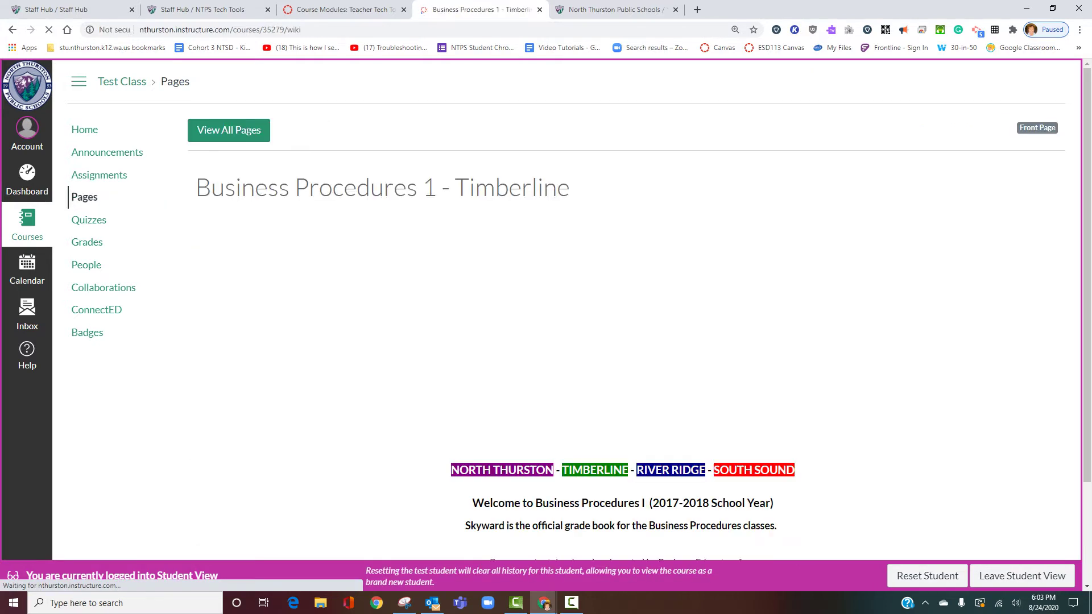
pyautogui.click(229, 130)
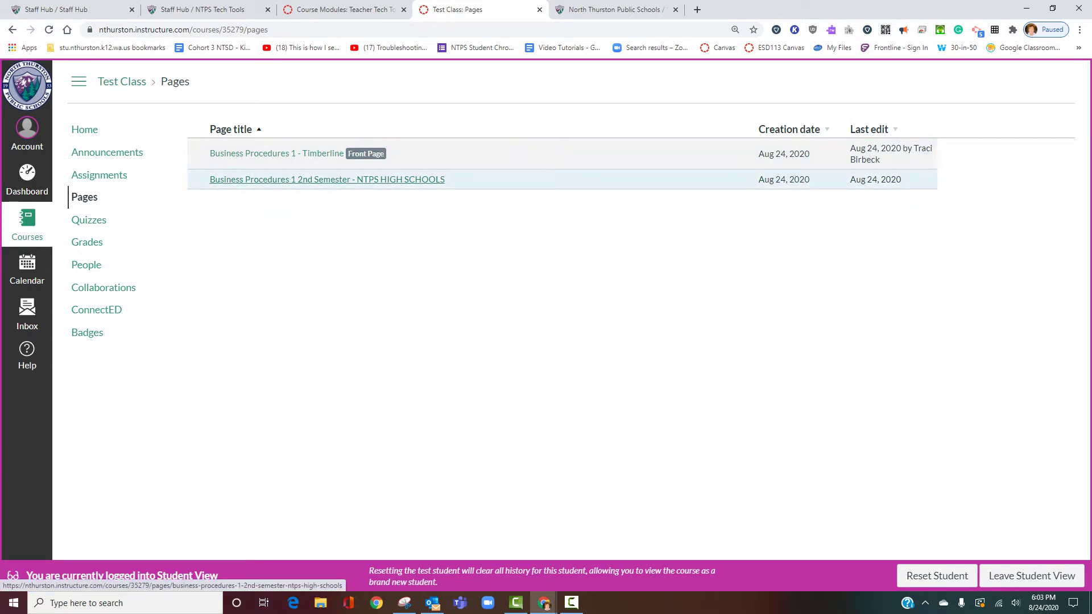
pyautogui.click(88, 220)
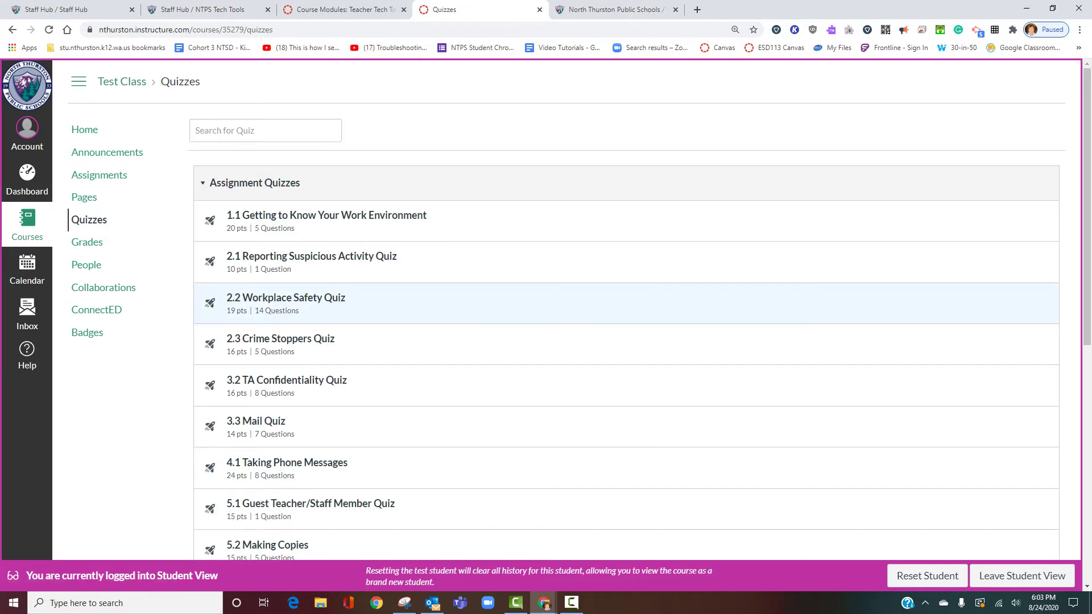
pyautogui.scroll(-5, 625, 307)
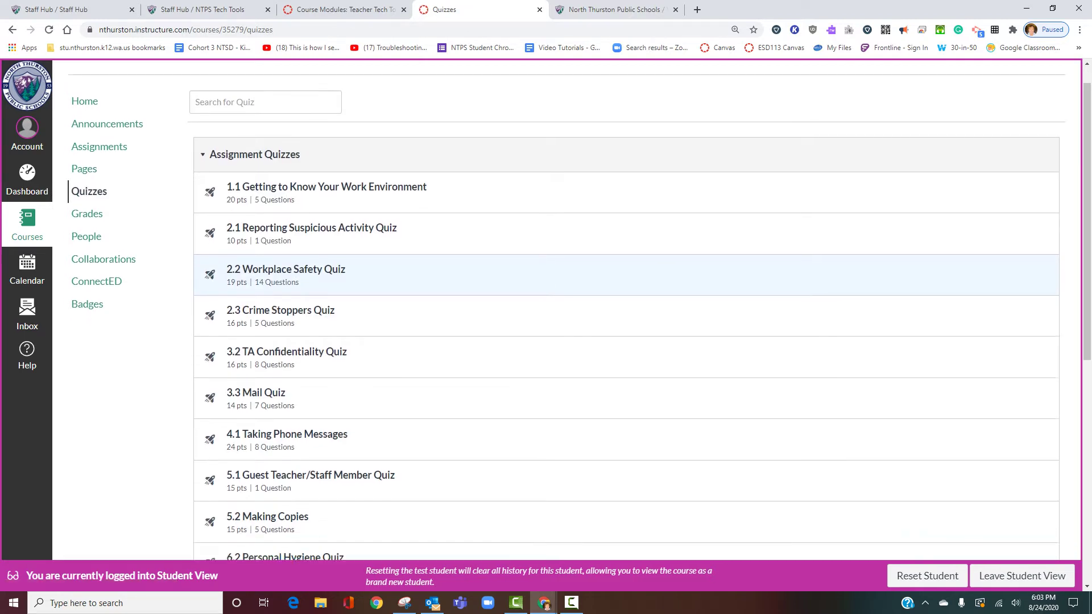
pyautogui.scroll(-3, 625, 307)
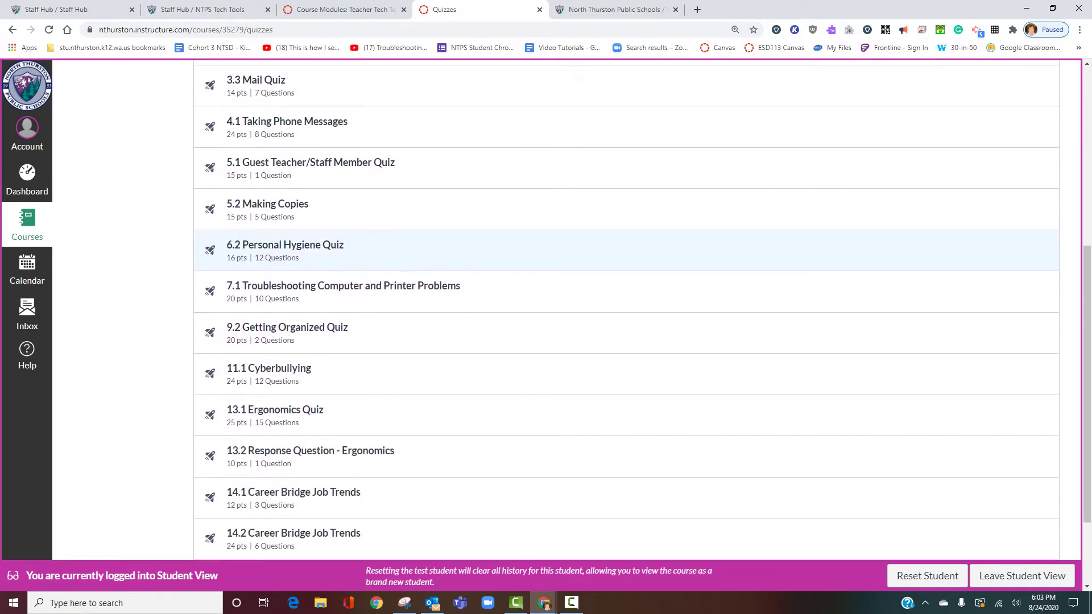
pyautogui.scroll(8, 626, 302)
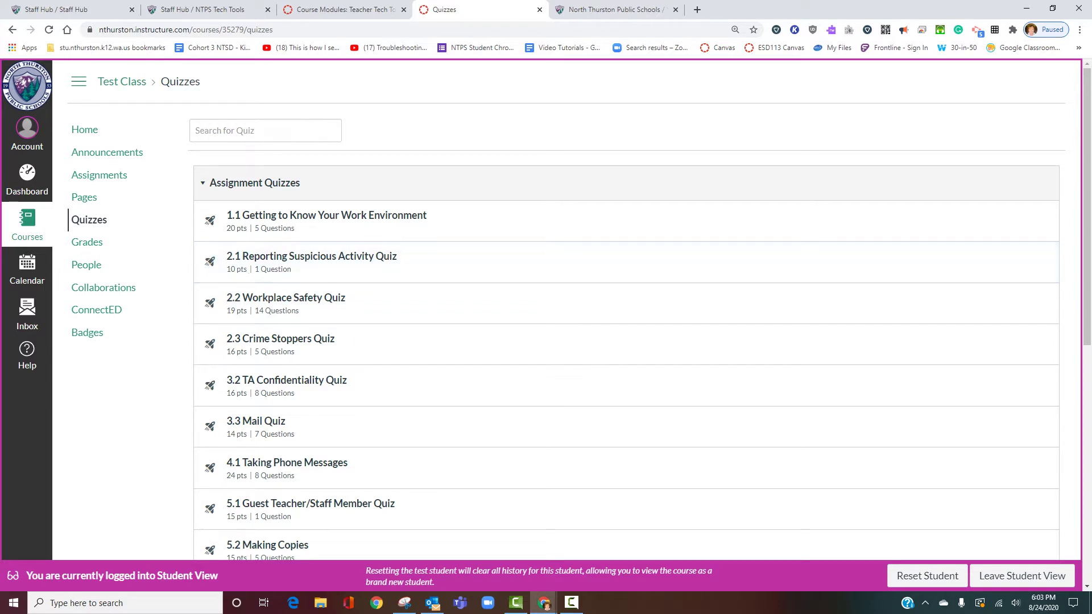
pyautogui.click(85, 130)
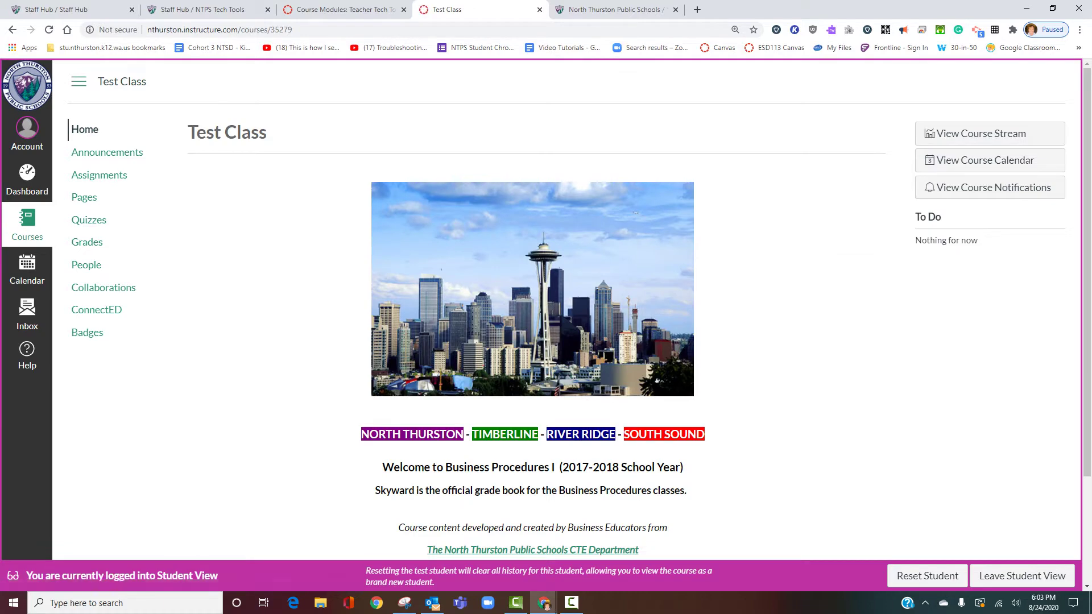
# Step: Leave Student View and add an empty module named 'Week1: 9/09-9/11' on the Modules page
pyautogui.click(1022, 575)
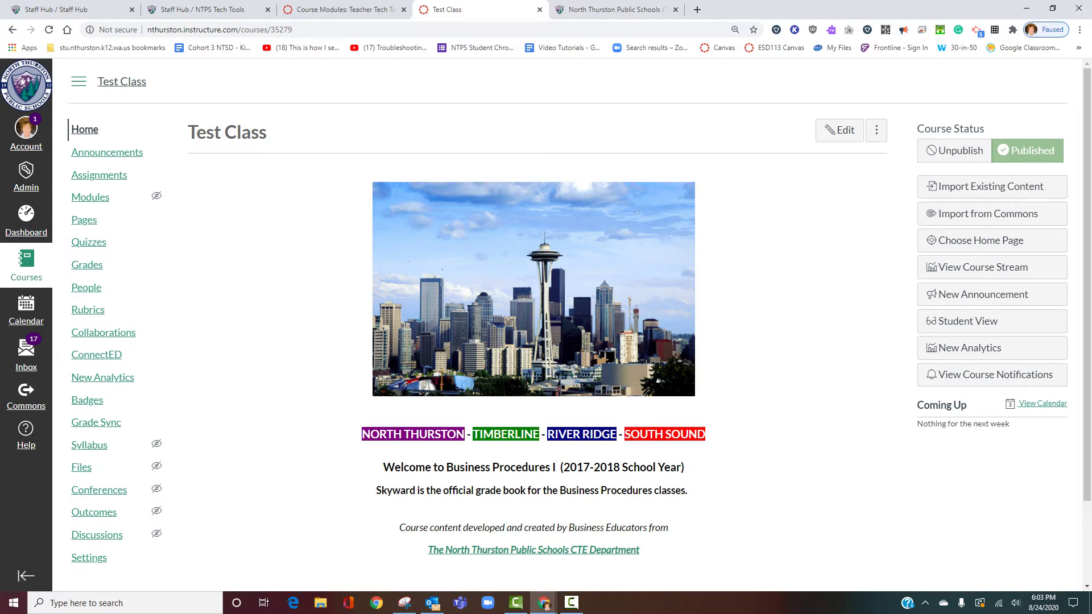
pyautogui.click(91, 196)
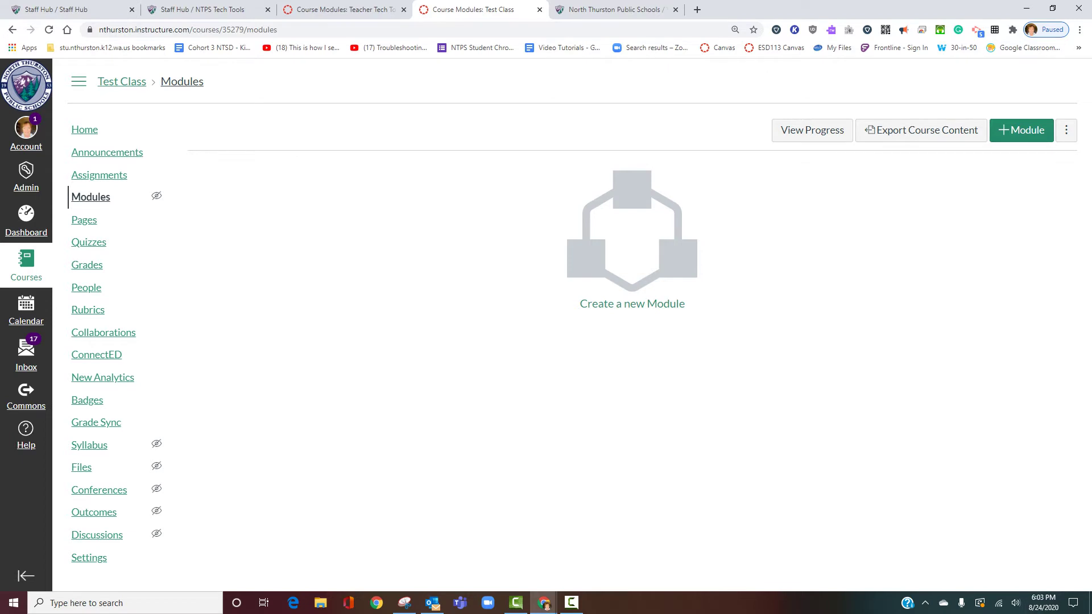
pyautogui.click(1021, 130)
pyautogui.click(541, 268)
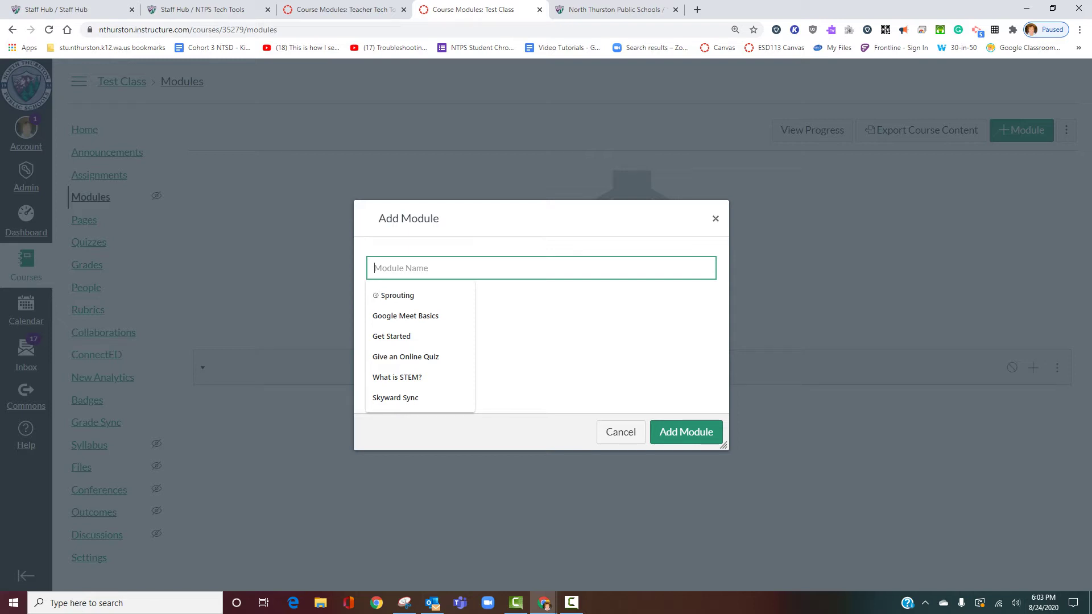
pyautogui.write('Week')
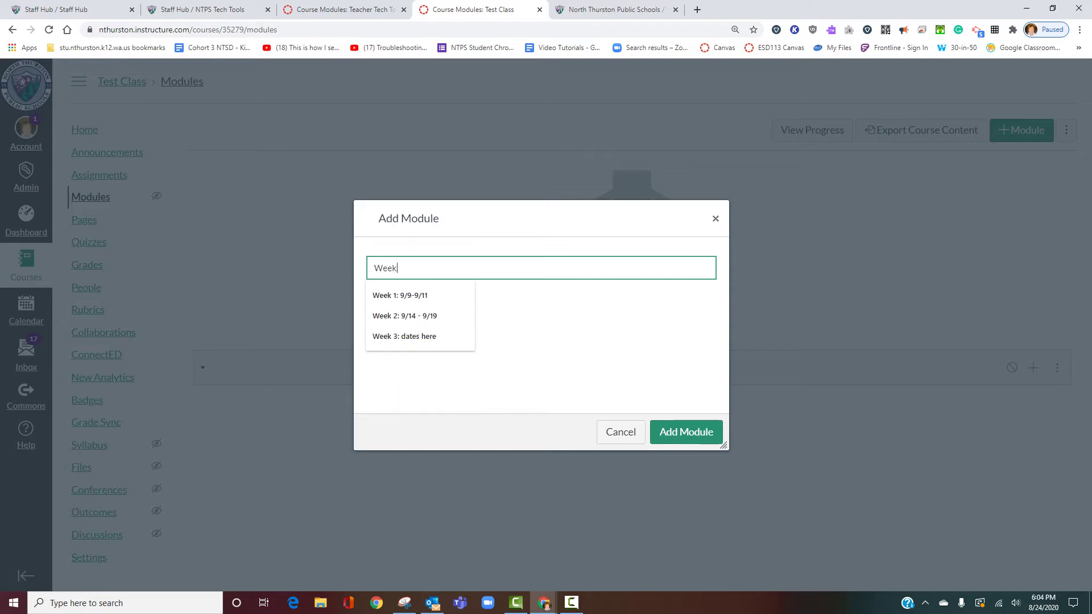
pyautogui.write('1: 9')
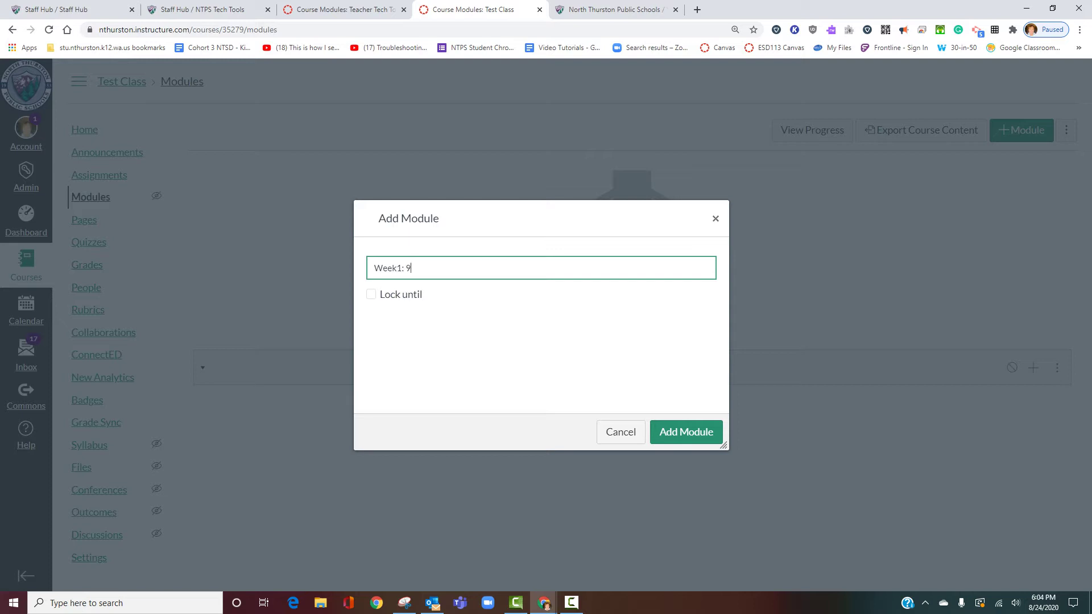
pyautogui.write('/09-9/11')
pyautogui.press('Return')
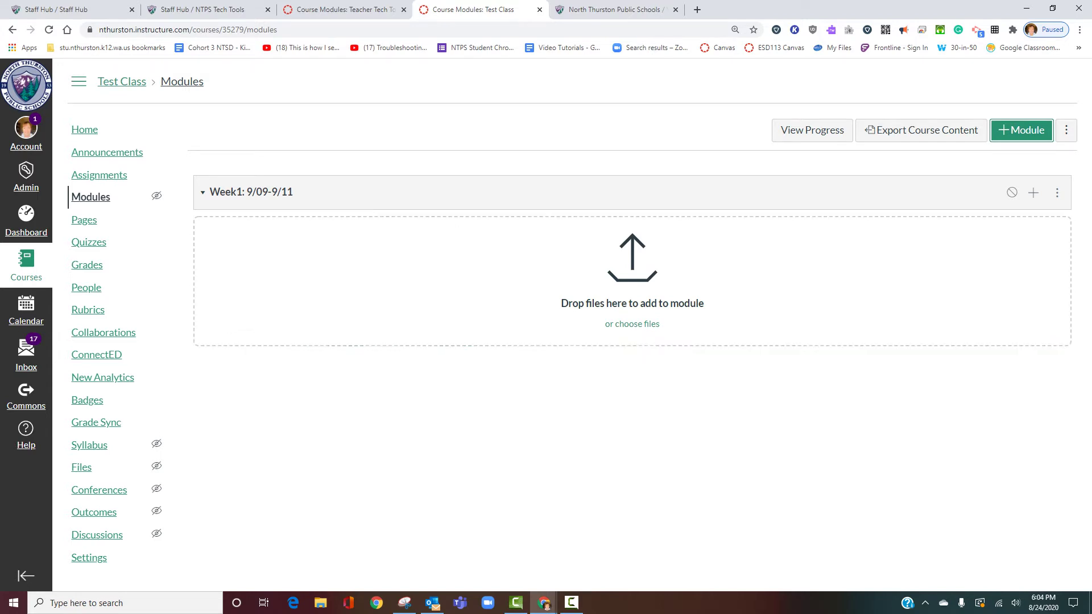
# Step: Select 1.1 Getting To Know Your Work Environment, Chain of Command & Who is Who, and Week 1 Quiz for Week1
pyautogui.click(1033, 192)
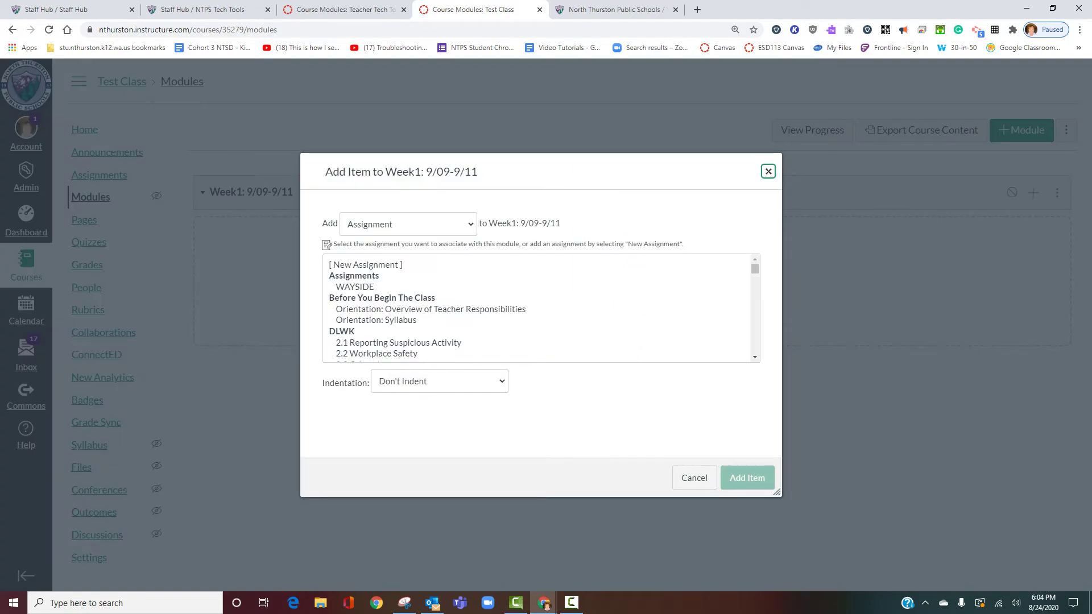
pyautogui.scroll(-10, 540, 308)
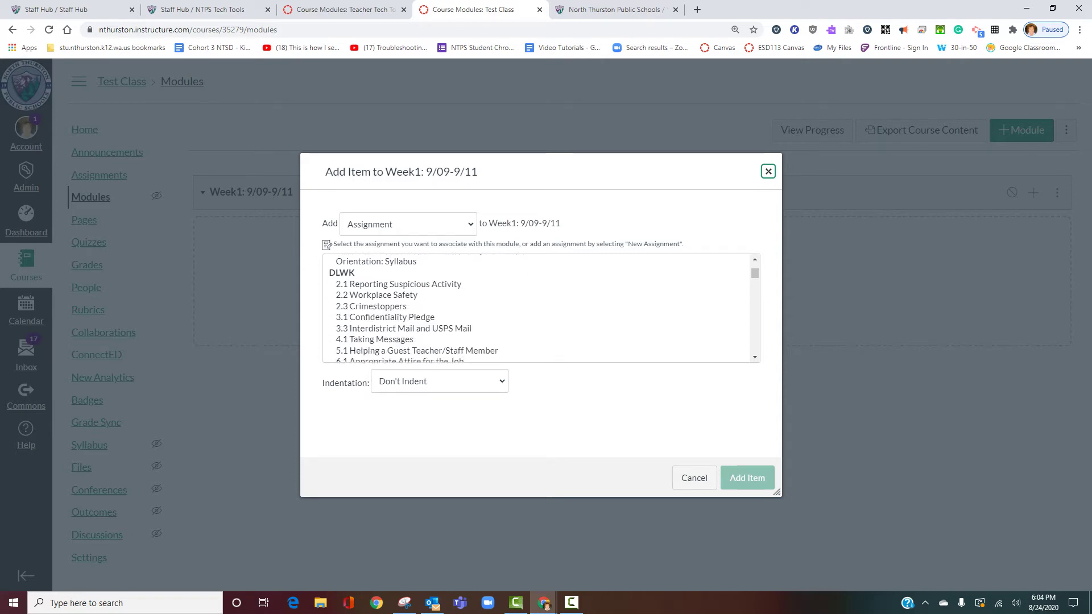
pyautogui.scroll(-6, 540, 308)
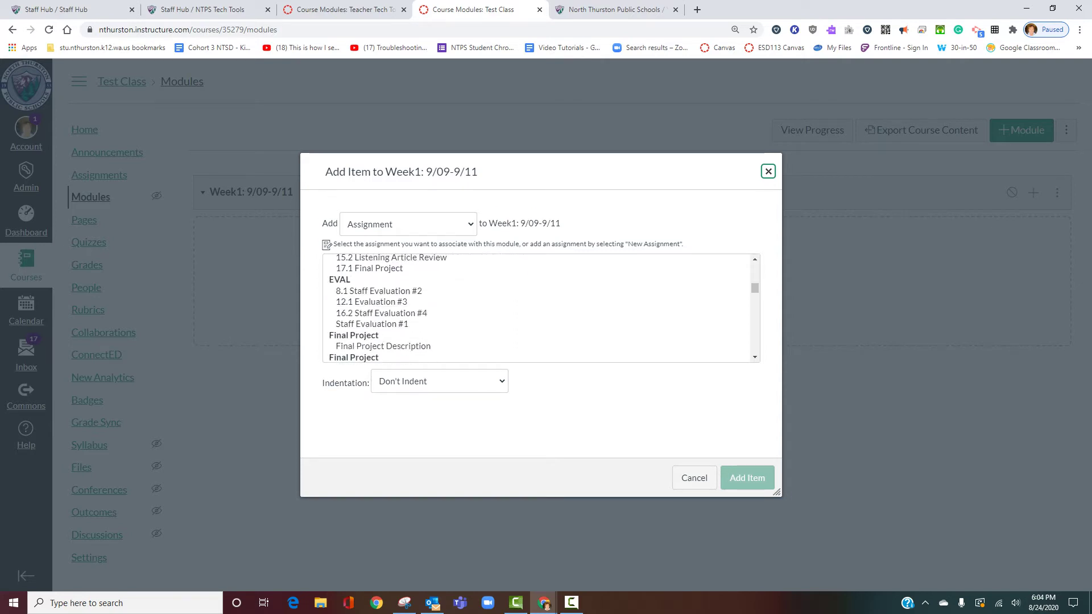
pyautogui.scroll(1, 540, 308)
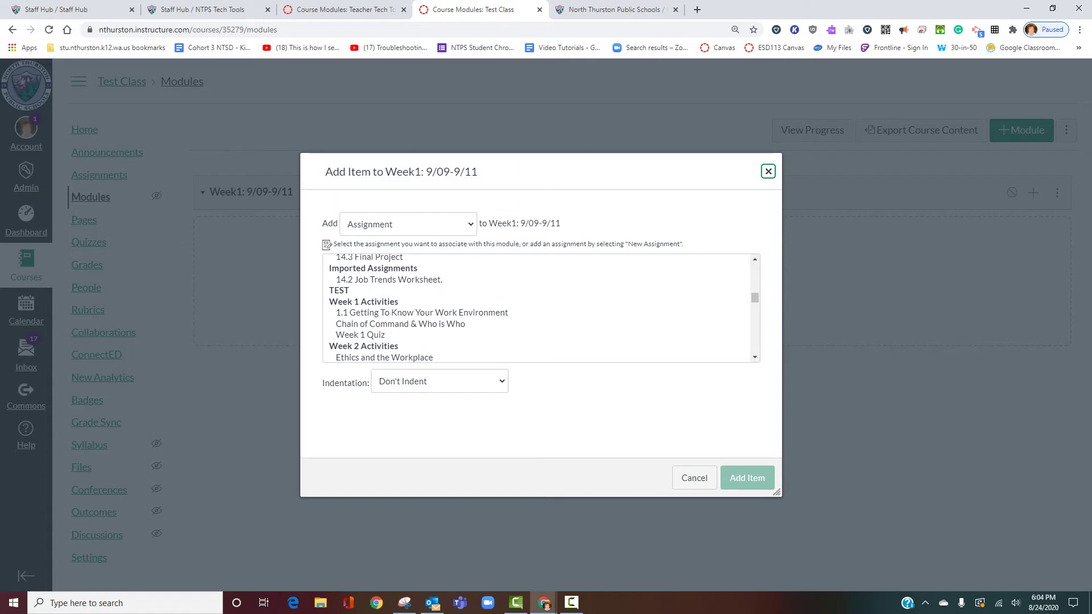
pyautogui.click(422, 313)
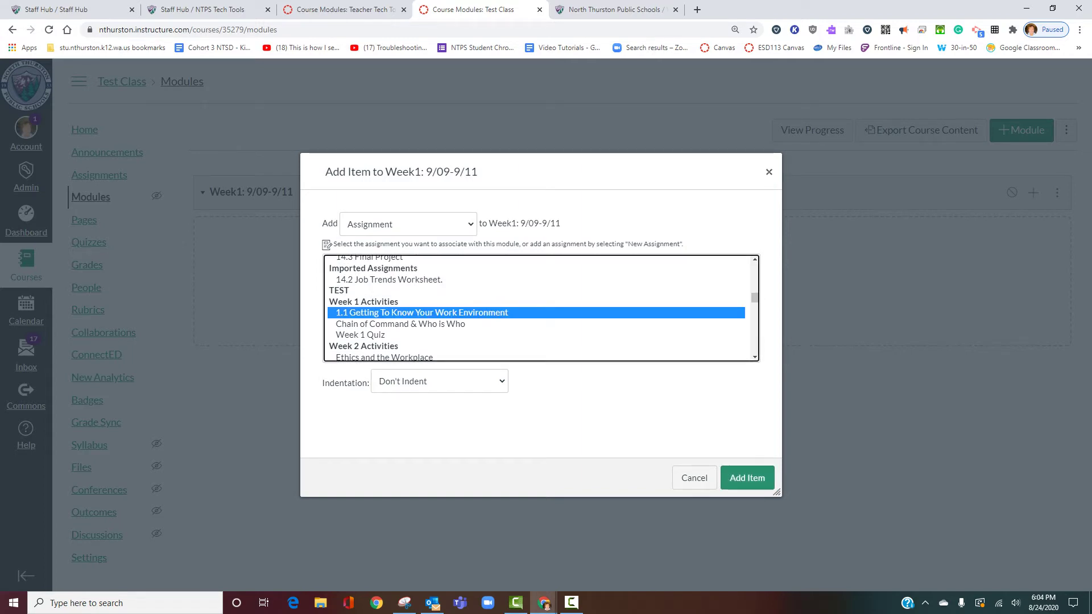
pyautogui.keyDown('ctrl'); pyautogui.click(400, 324); pyautogui.keyUp('ctrl')
pyautogui.keyDown('ctrl'); pyautogui.click(360, 335); pyautogui.keyUp('ctrl')
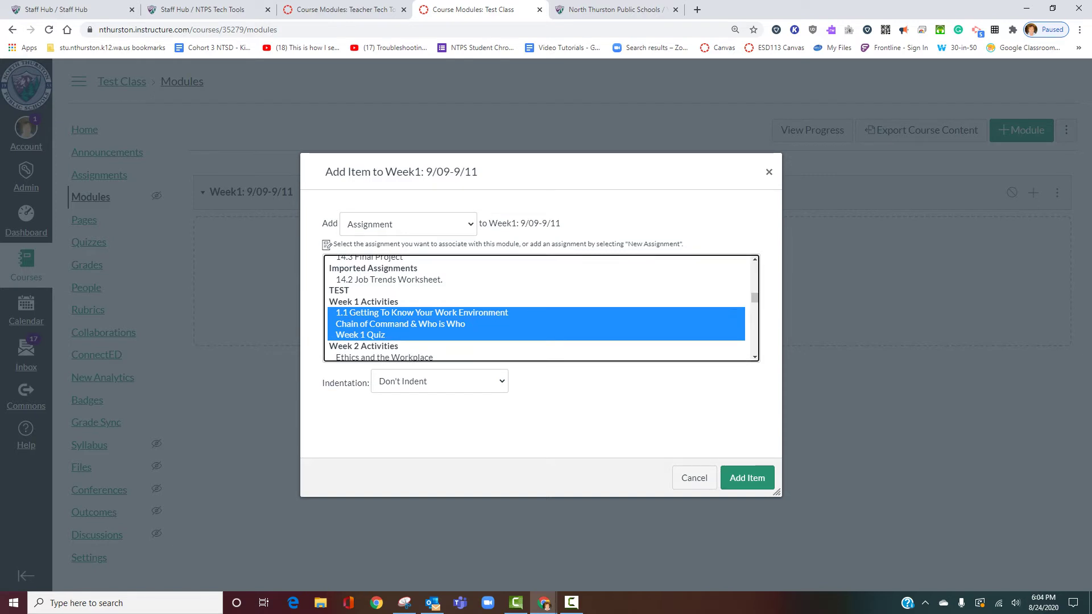
# Step: Select the Week 1 Activities assignments and add them to the Week1 module
pyautogui.scroll(2, 540, 308)
pyautogui.scroll(10, 540, 308)
pyautogui.scroll(-12, 540, 308)
pyautogui.scroll(-9, 540, 308)
pyautogui.scroll(12, 540, 307)
pyautogui.click(422, 353)
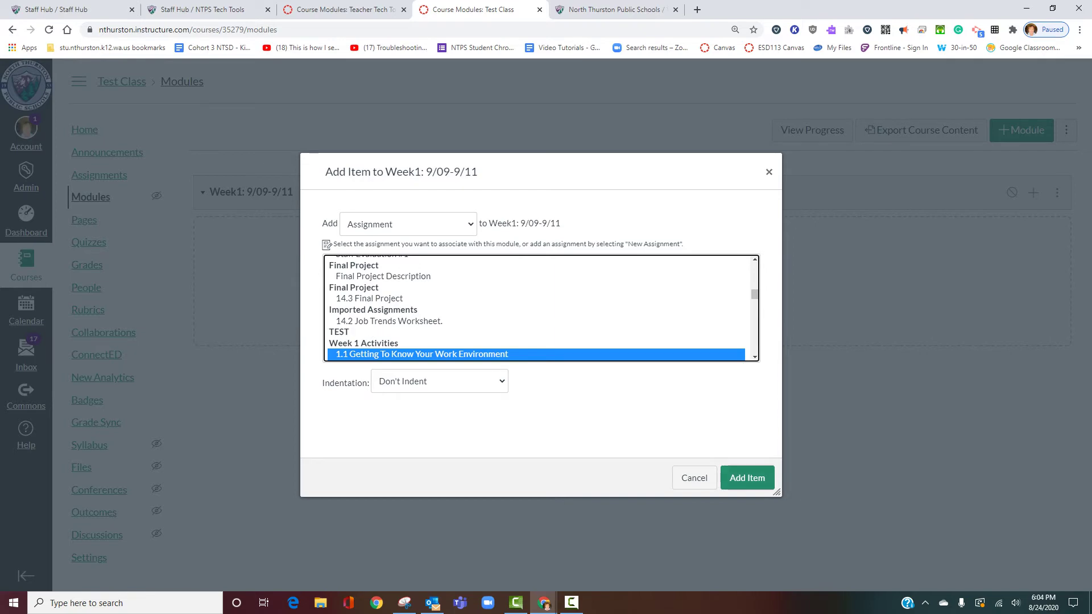
pyautogui.click(746, 477)
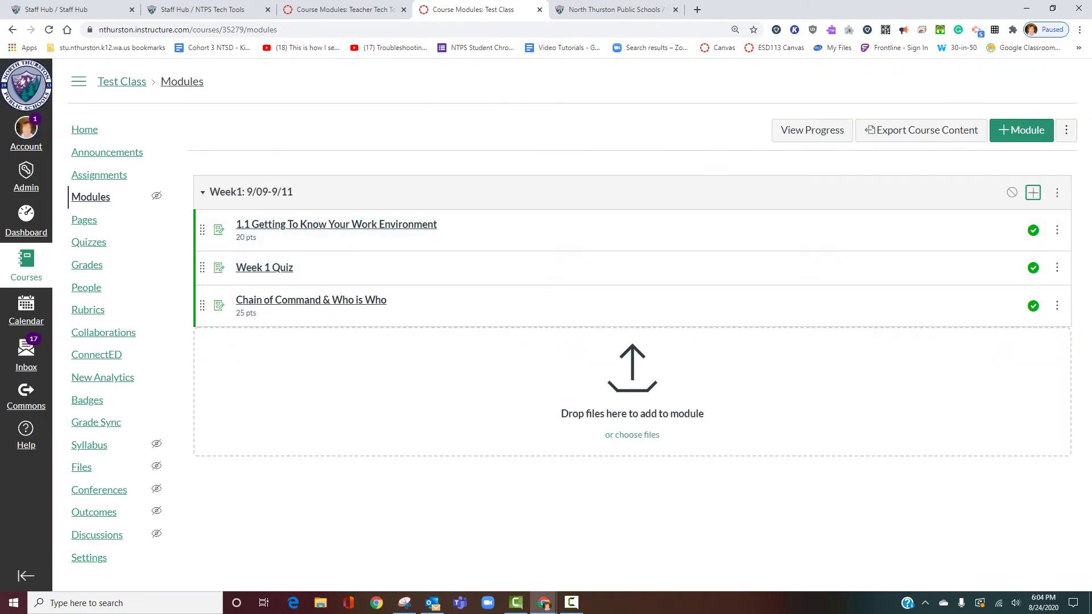
# Step: Add the 1.1 Getting to Know Your Work Environment quiz to the Week1 module
pyautogui.click(1032, 193)
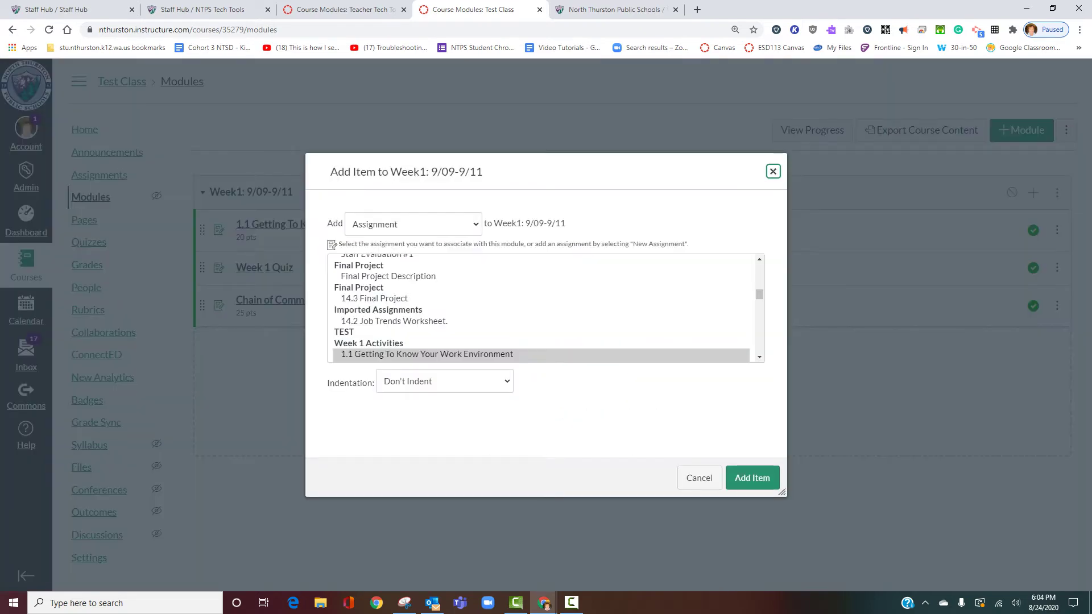
pyautogui.click(414, 224)
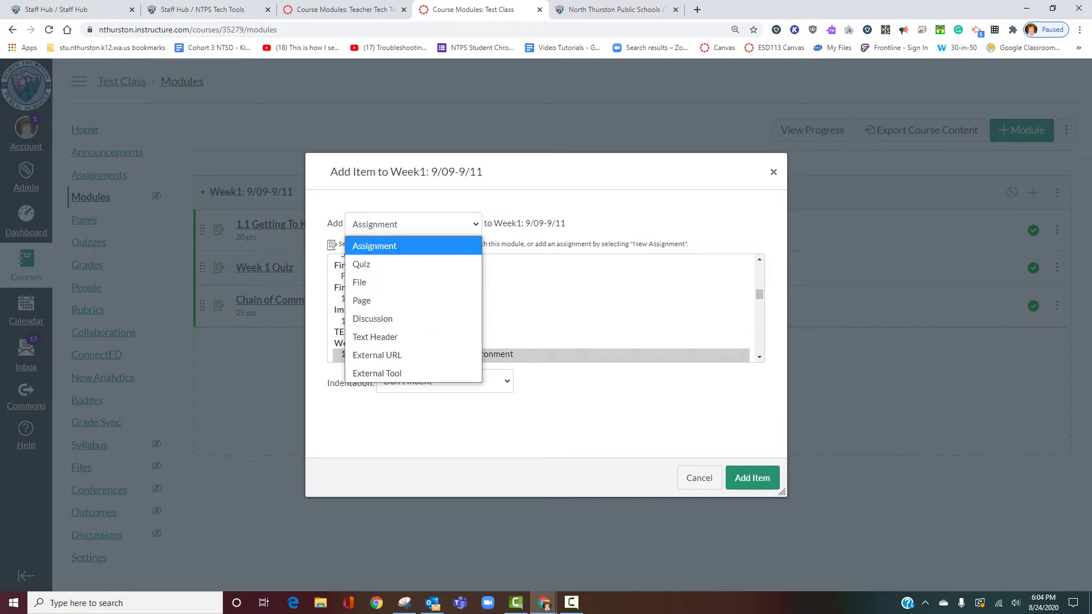
pyautogui.press('Down')
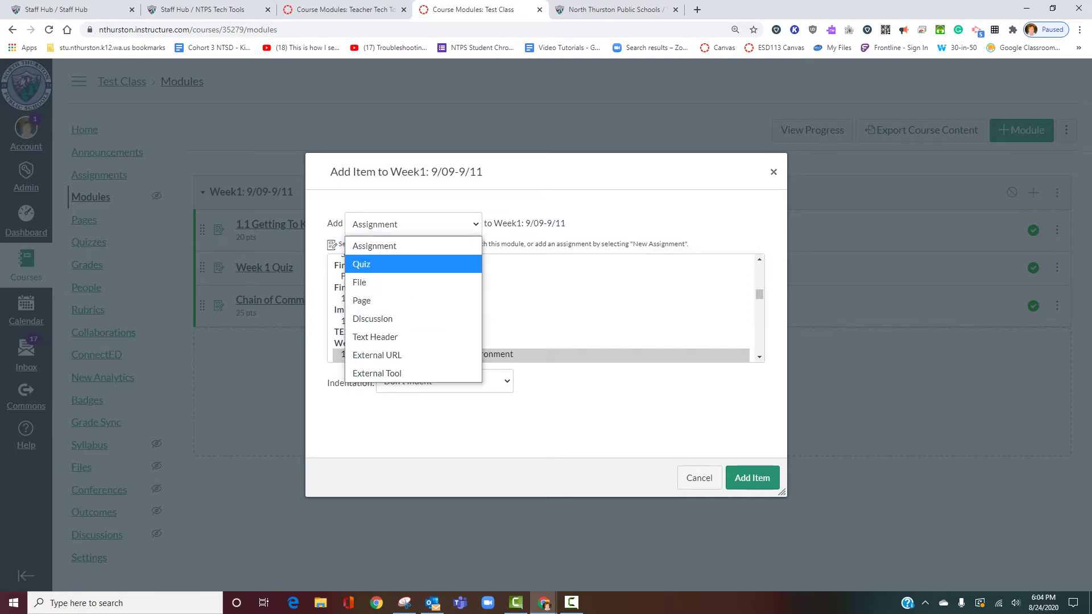
pyautogui.press('Return')
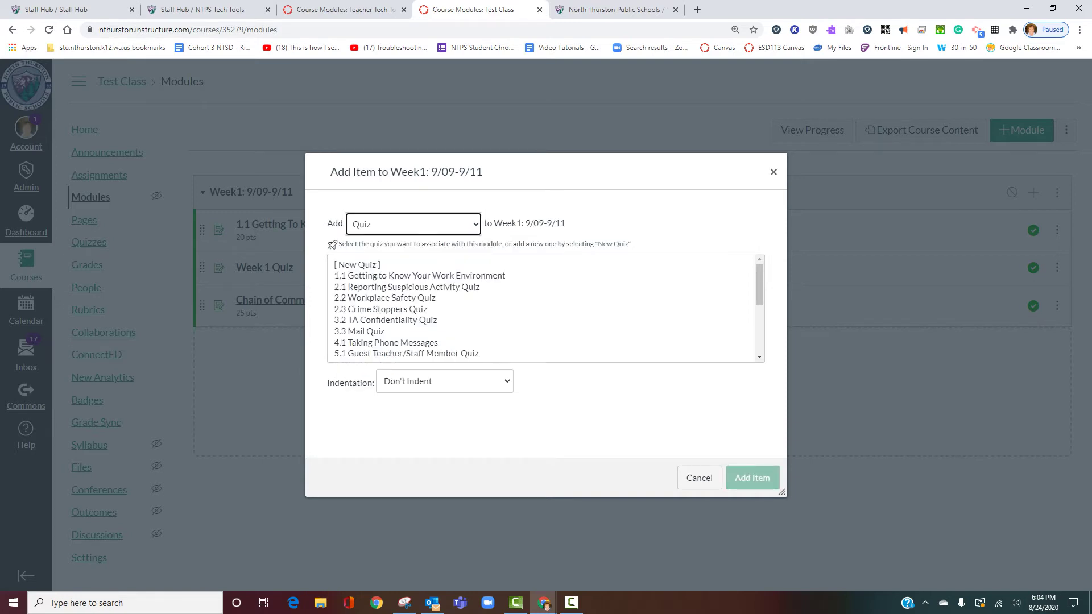
pyautogui.click(420, 276)
pyautogui.click(752, 479)
# Step: Add the 1.2: Discussion Post #1 discussion topic to the Week1 module
pyautogui.press('Return')
pyautogui.press('Tab')
pyautogui.hotkey('alt', 'Down')
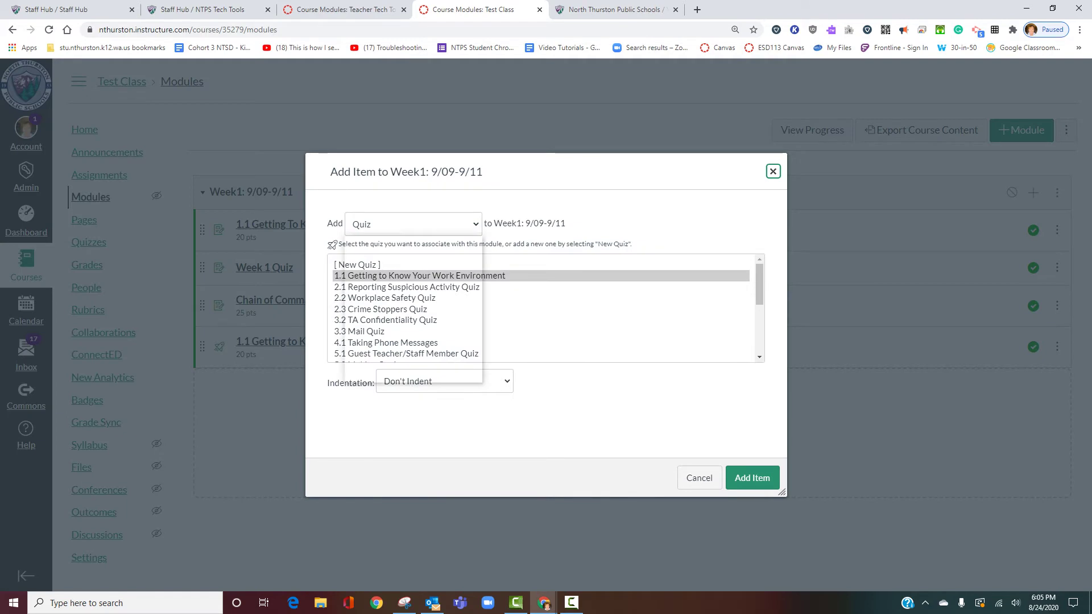
pyautogui.press('Down')
pyautogui.press('Down')
pyautogui.press('Down')
pyautogui.press('Down')
pyautogui.press('Up')
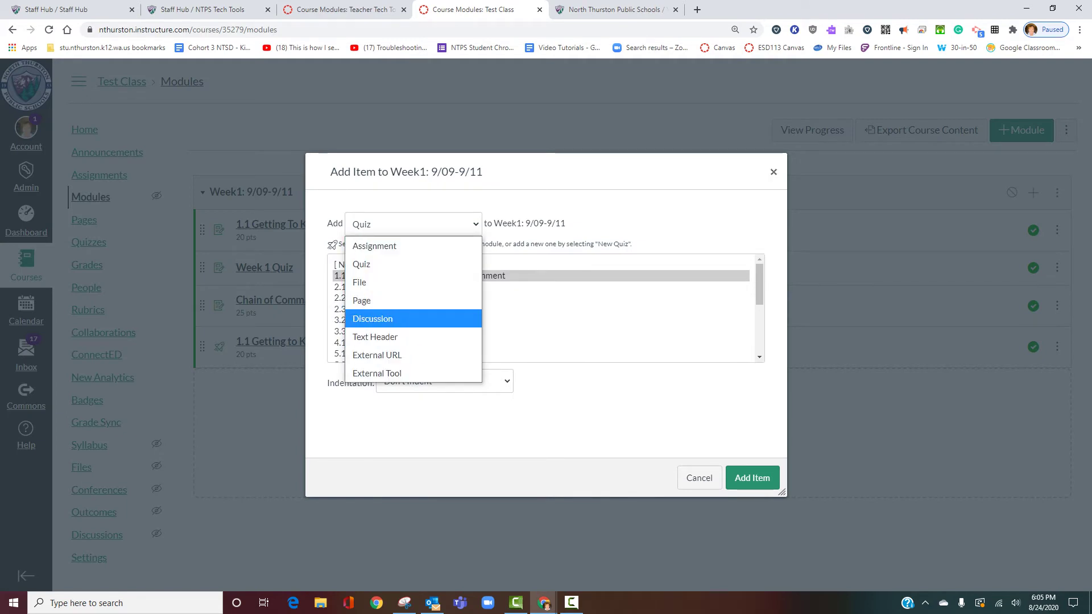
pyautogui.press('Return')
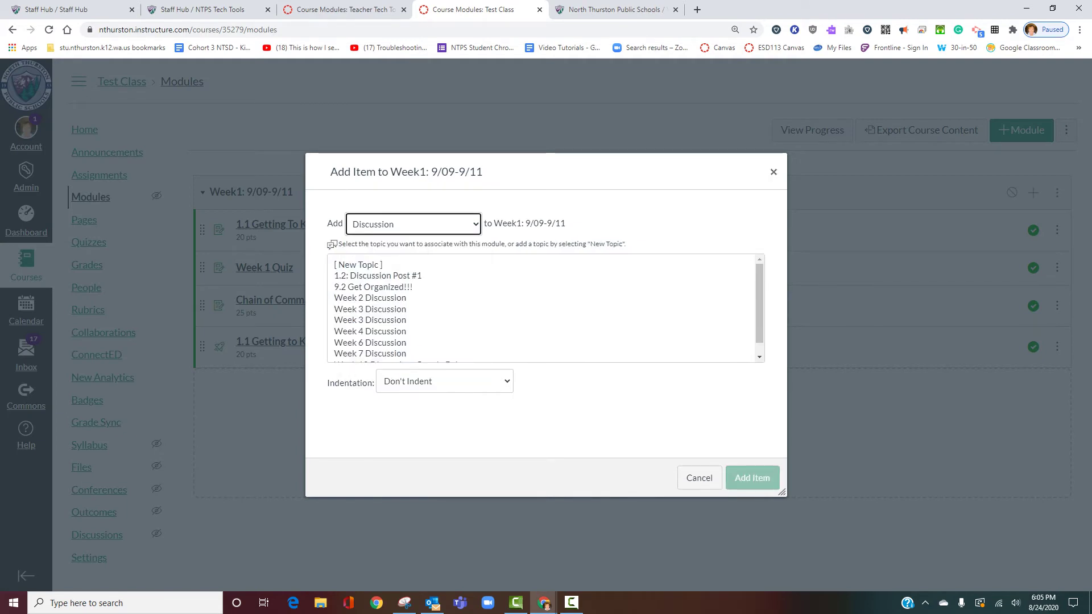
pyautogui.click(378, 276)
pyautogui.press('Tab')
pyautogui.press('Tab')
pyautogui.press('Tab')
pyautogui.press('Return')
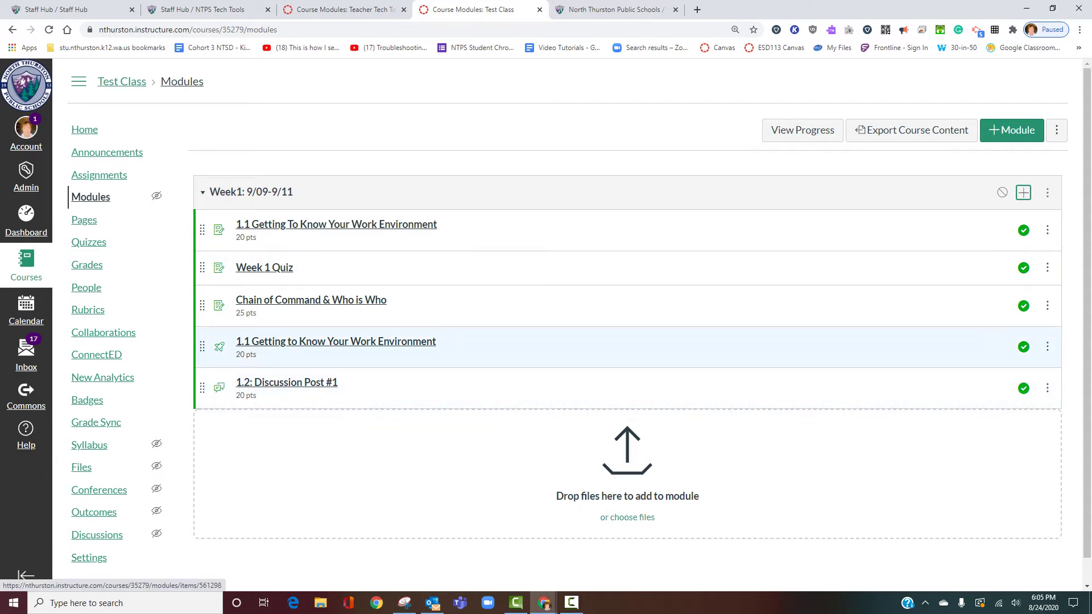
# Step: Remove the 1.1 Getting to Know Your Work Environment quiz item from Week1
pyautogui.click(1047, 347)
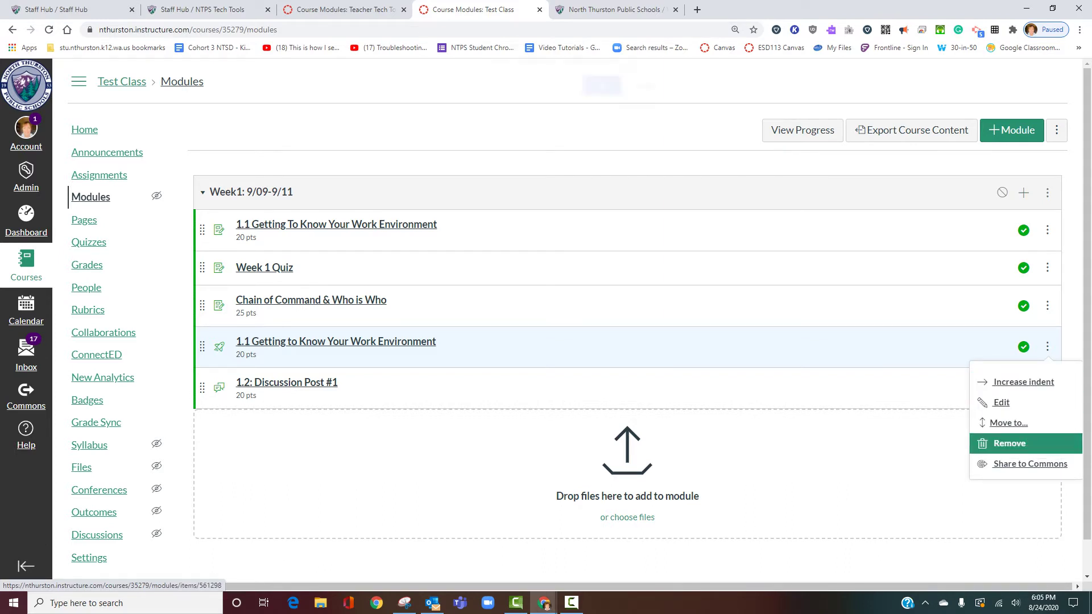
pyautogui.click(1009, 443)
pyautogui.press('Return')
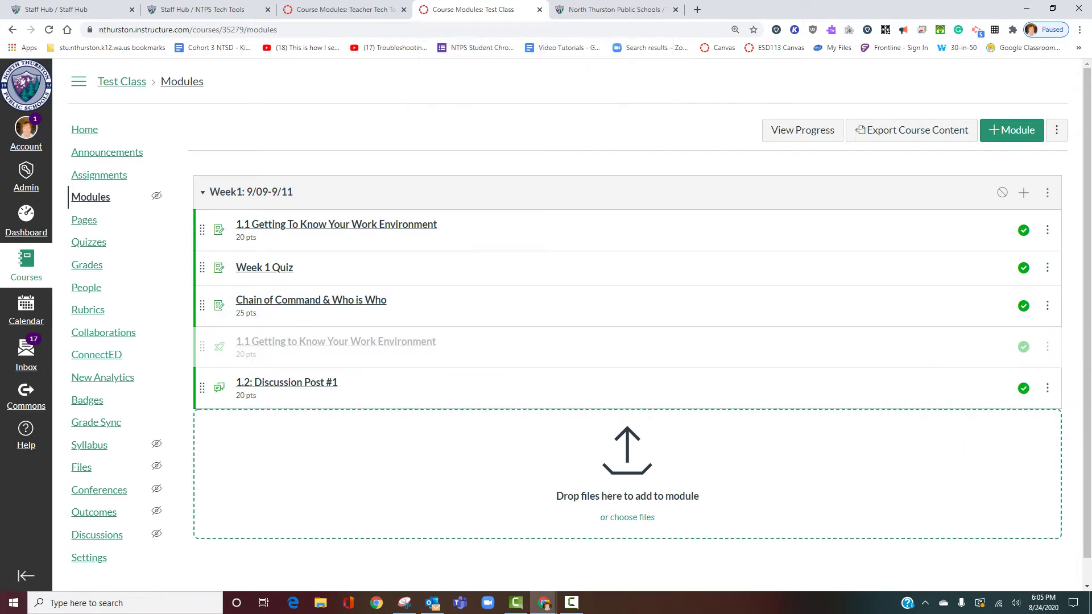
# Step: Order items as 1.1 assignment, Chain of Command, Discussion Post #1, Week 1 Quiz, then publish
pyautogui.moveTo(203, 346); pyautogui.dragTo(202, 259)
pyautogui.moveTo(201, 308); pyautogui.dragTo(201, 349)
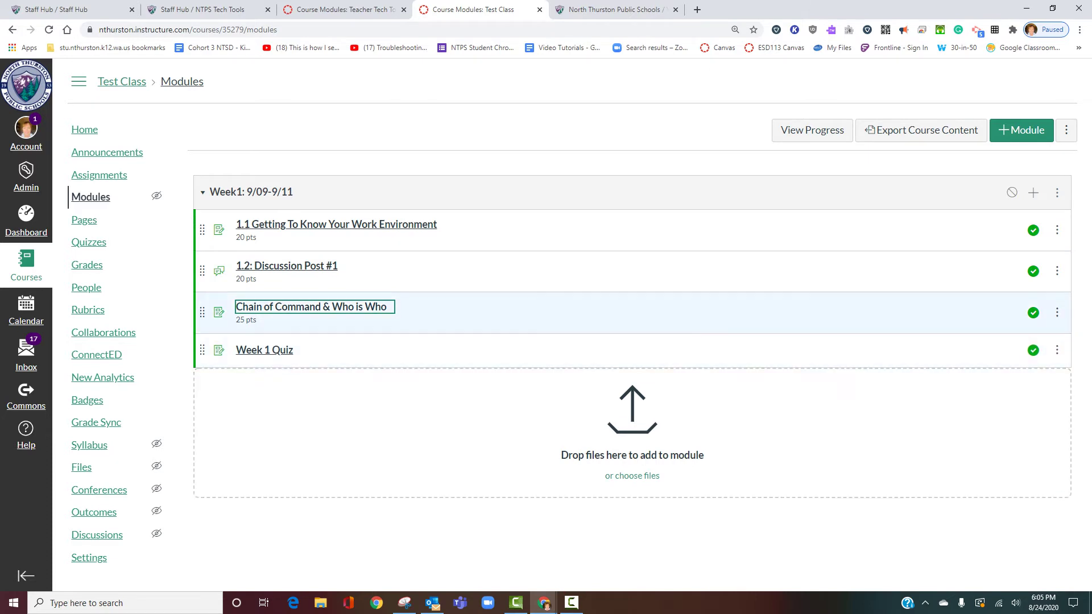
pyautogui.moveTo(202, 312); pyautogui.dragTo(202, 271)
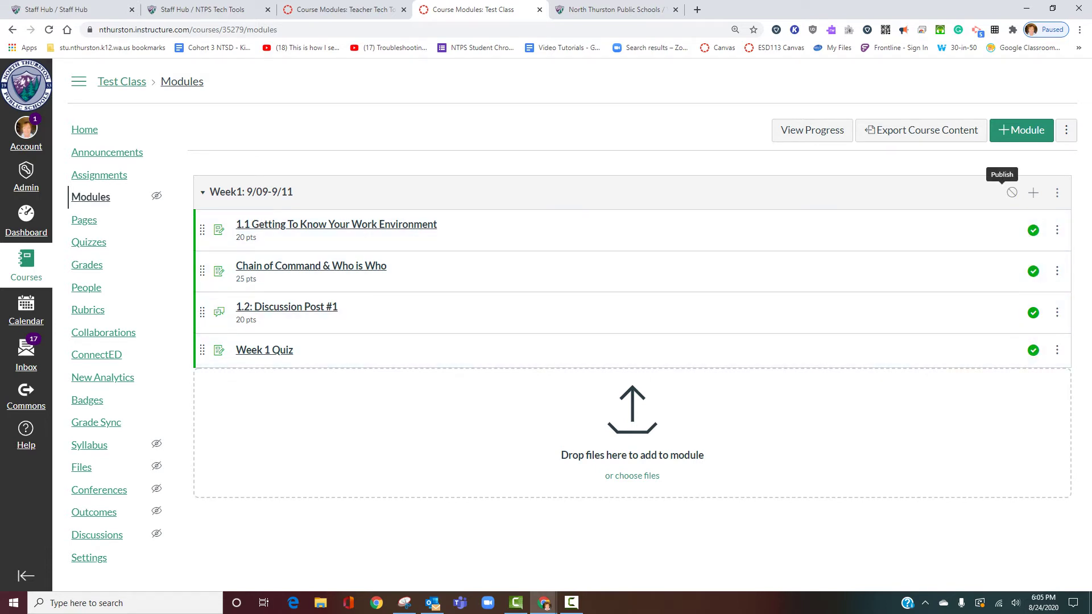
pyautogui.click(1012, 192)
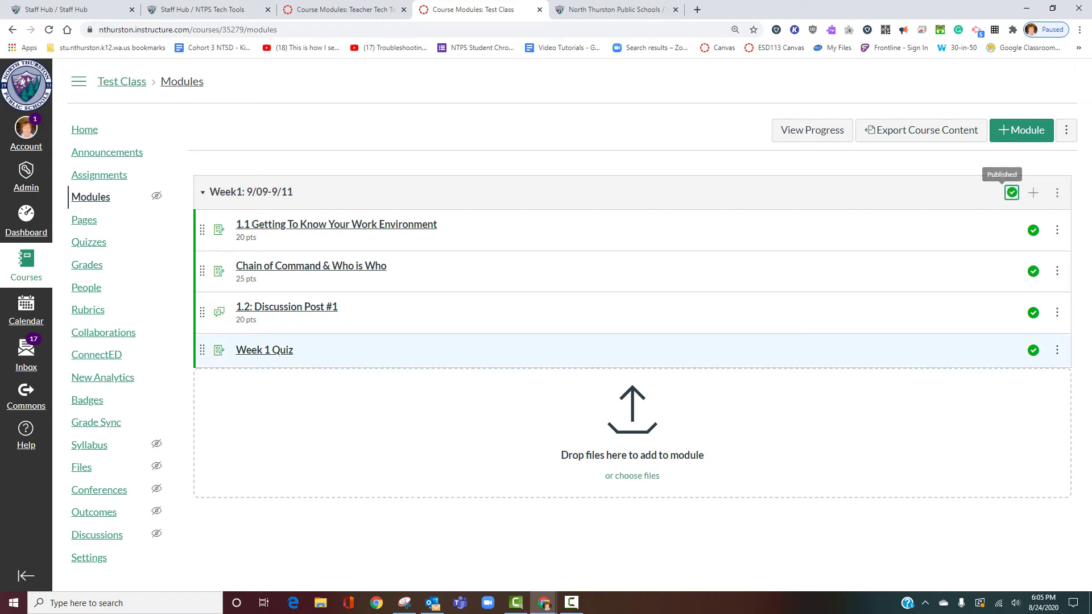
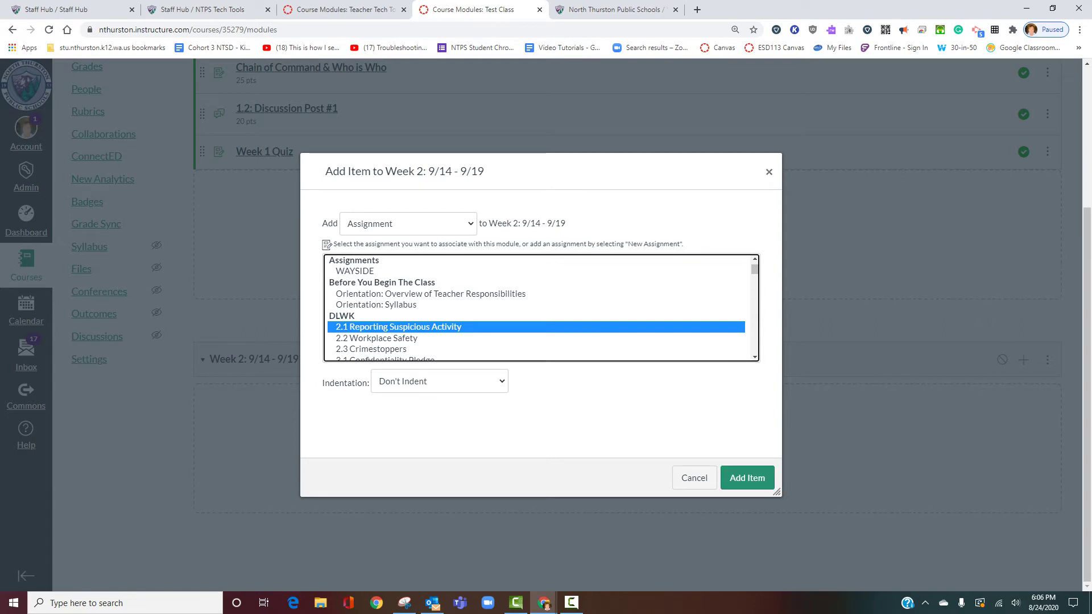
# Step: Add assignments 2.1, 2.2 Workplace Safety and 2.3 Crimestoppers to the Week 2 module
pyautogui.hotkey('shift', 'Down')
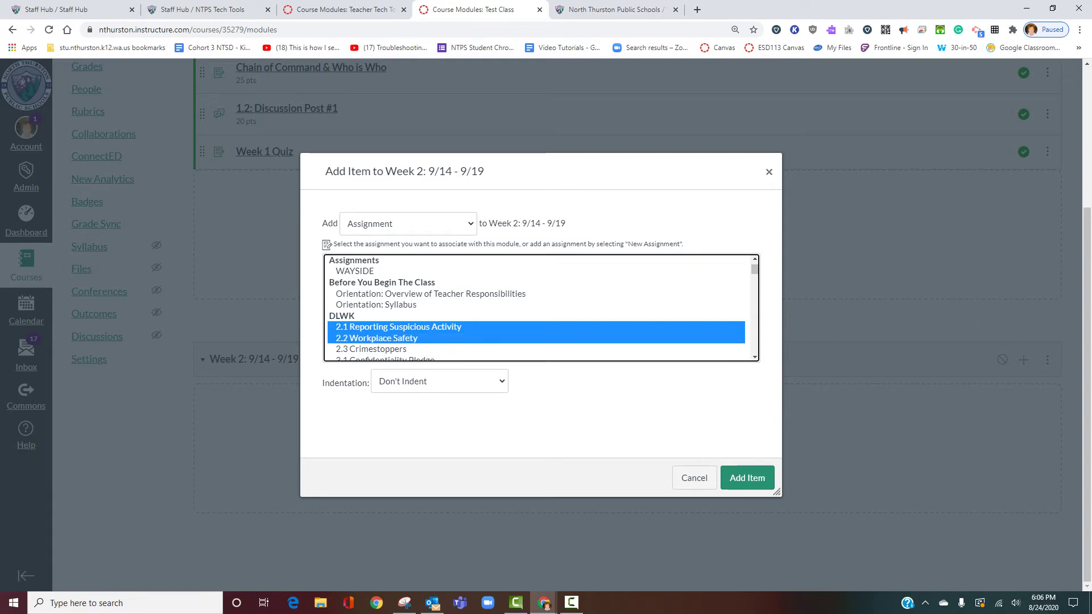
pyautogui.hotkey('shift', 'Down')
pyautogui.scroll(-1, 542, 308)
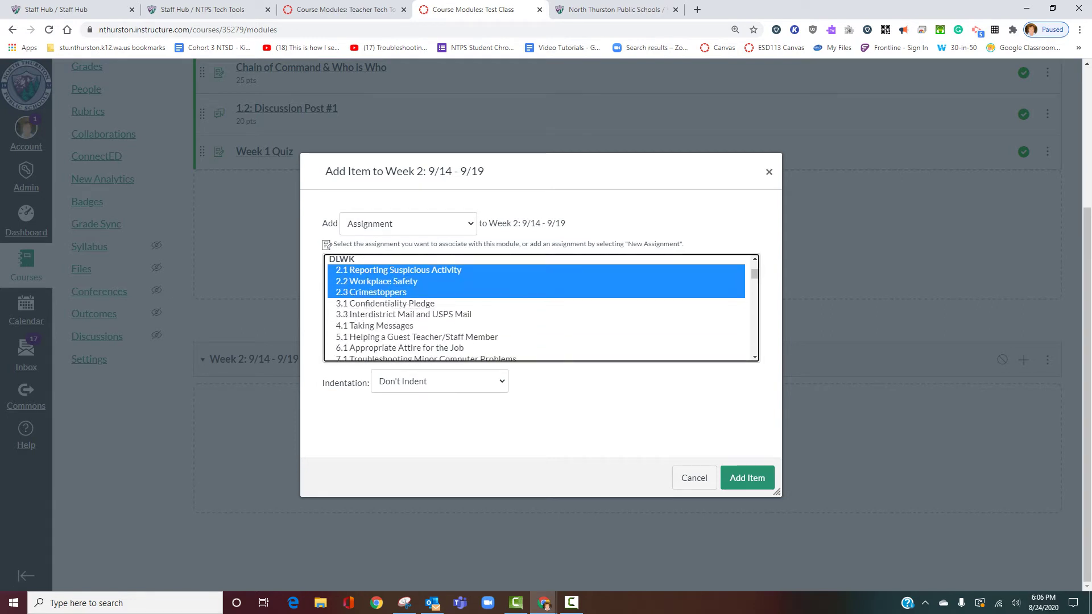
pyautogui.click(747, 477)
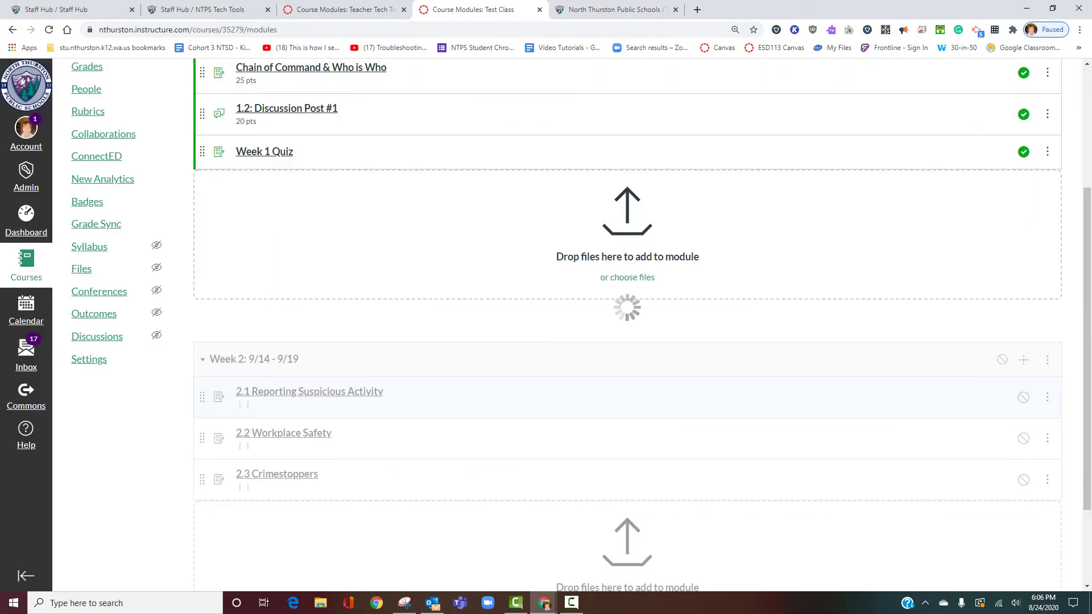
# Step: Add the 2.1, 2.2 and 2.3 quizzes to Week 2
pyautogui.click(1023, 359)
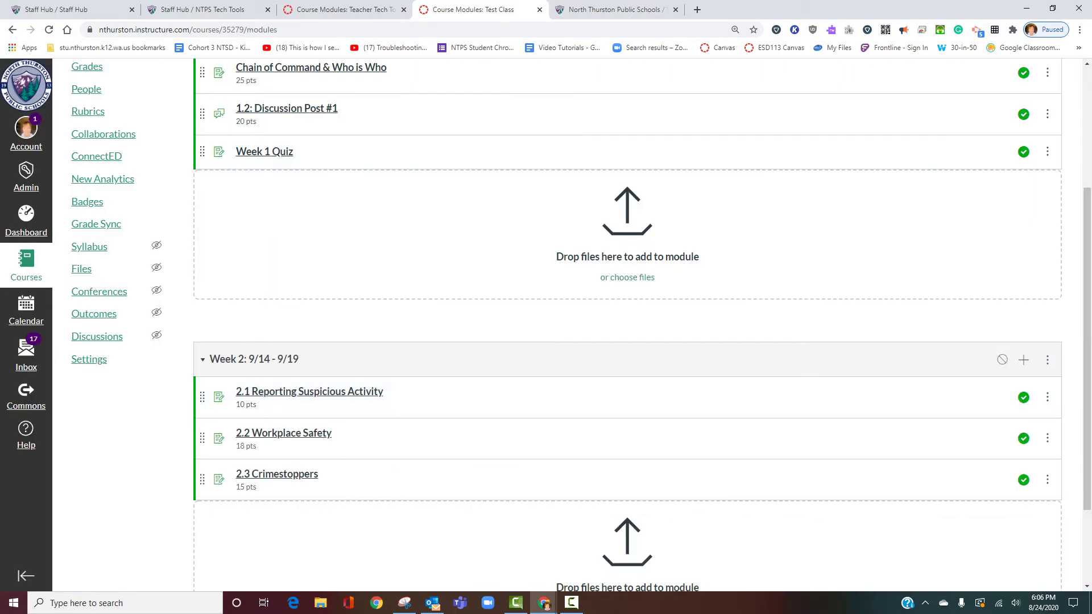
pyautogui.click(409, 223)
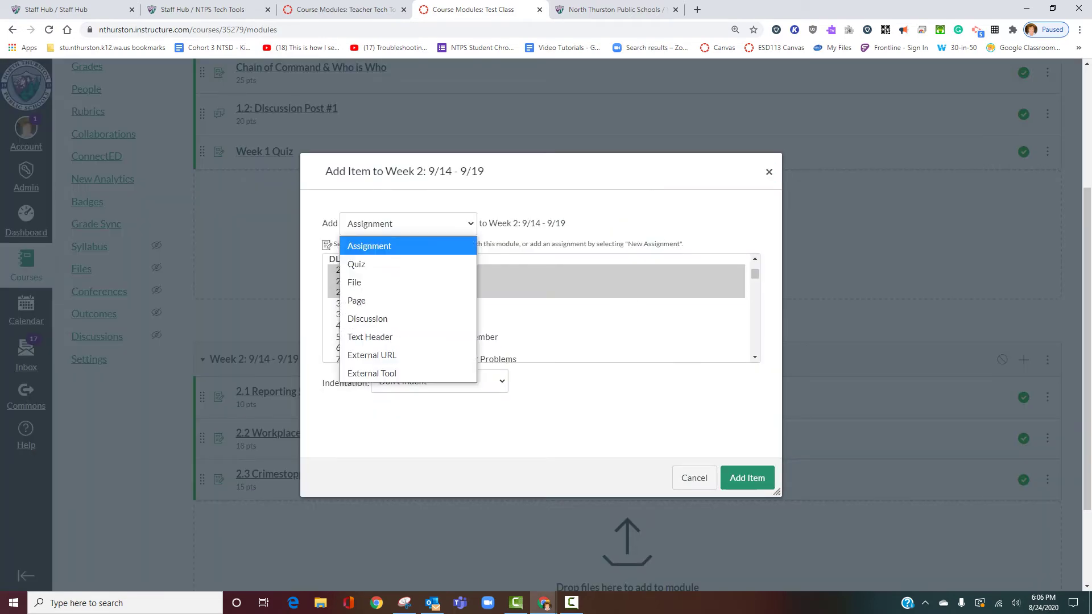
pyautogui.click(398, 264)
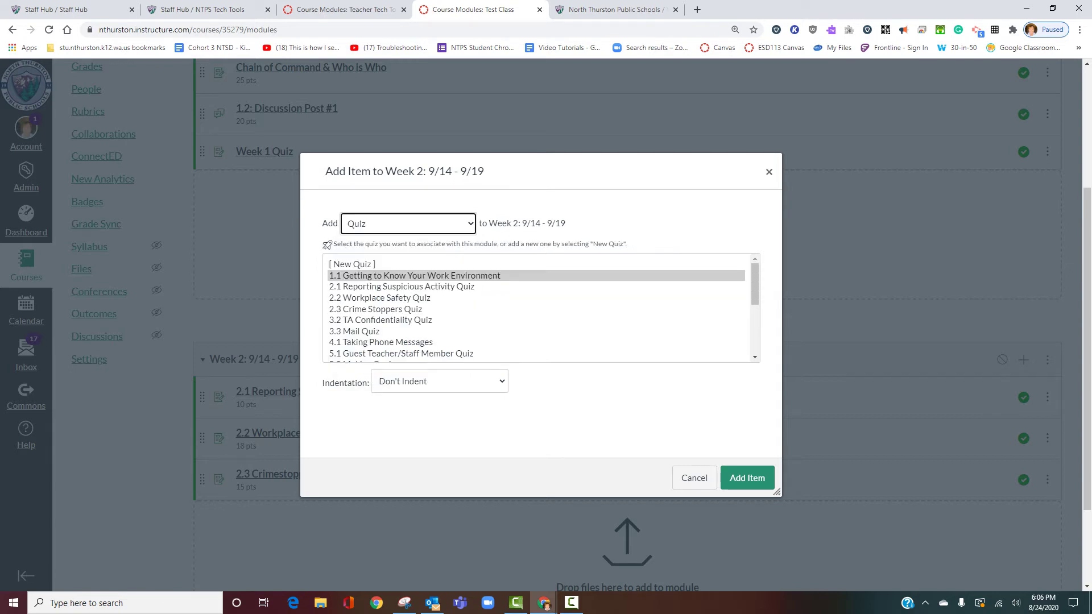
pyautogui.click(401, 287)
pyautogui.keyDown('ctrl'); pyautogui.click(402, 298); pyautogui.keyUp('ctrl')
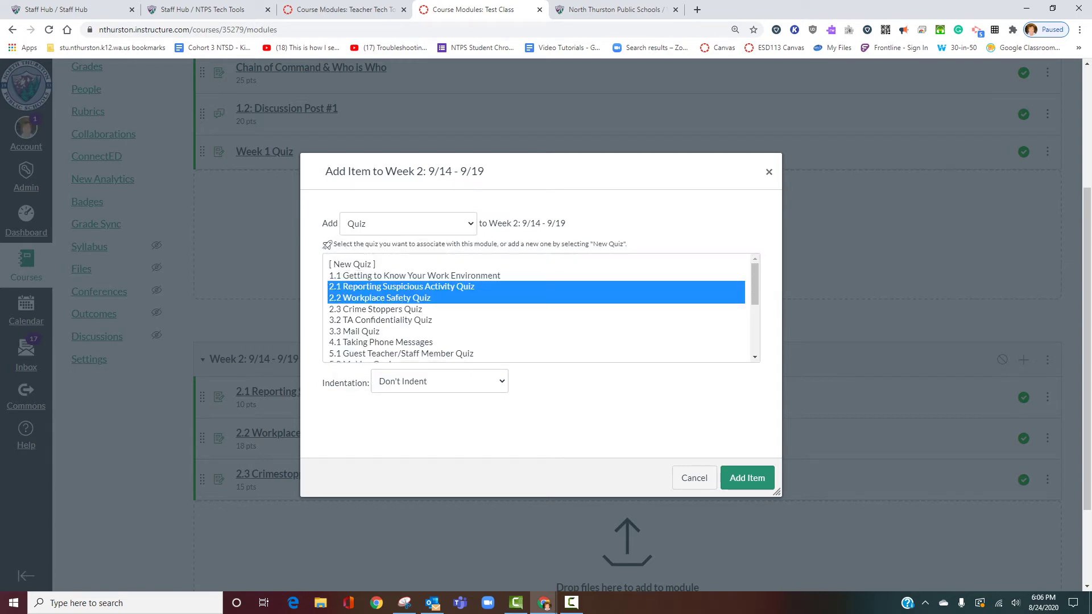
pyautogui.keyDown('ctrl'); pyautogui.click(401, 309); pyautogui.keyUp('ctrl')
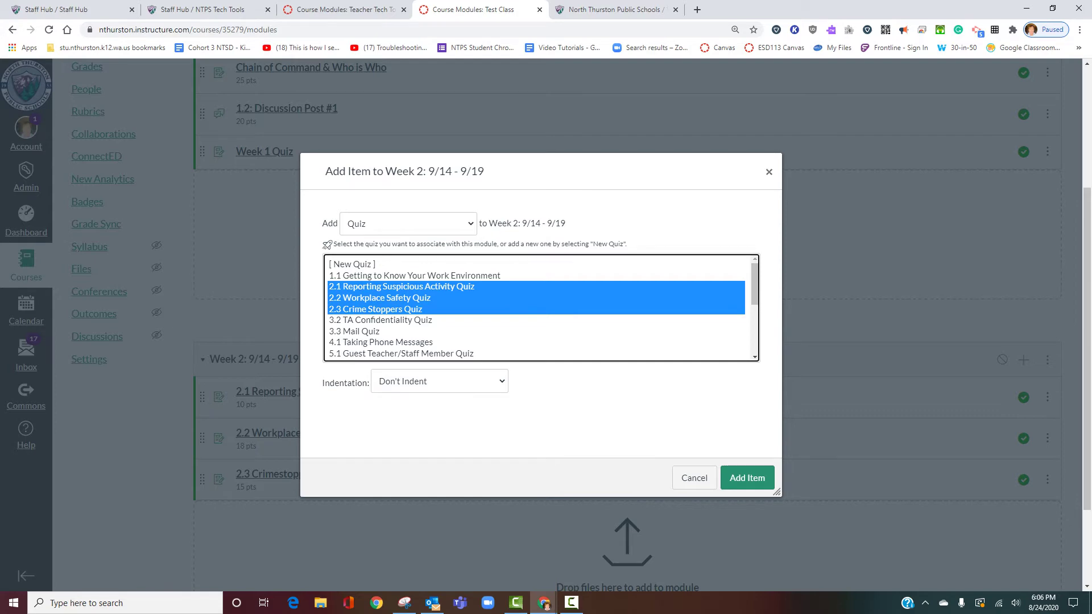
pyautogui.click(747, 477)
# Step: Add the Week 2 Discussion topic to the Week 2 module
pyautogui.click(1023, 359)
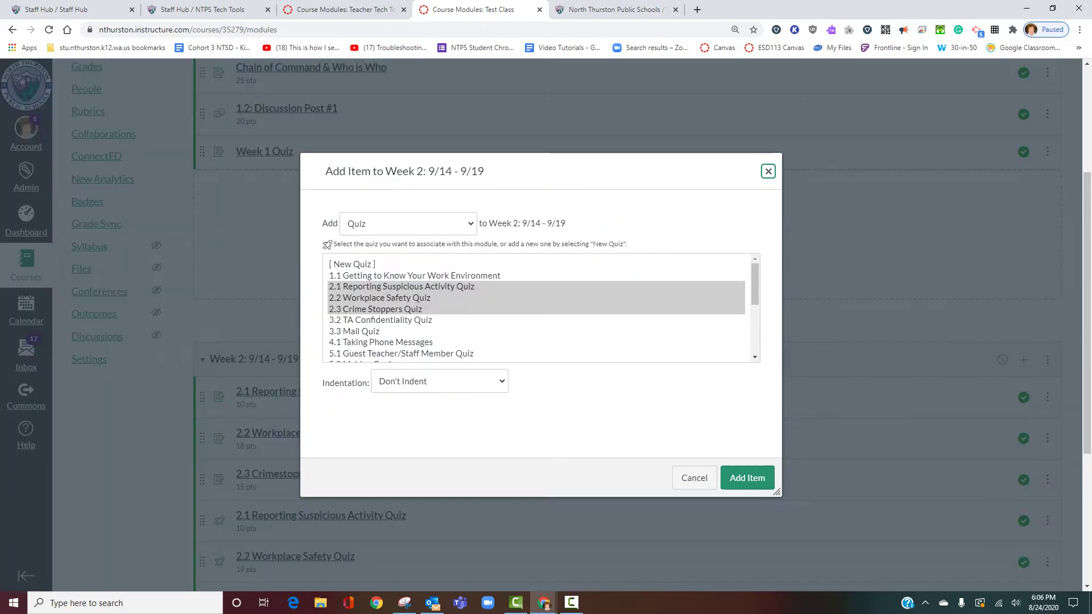
pyautogui.click(407, 223)
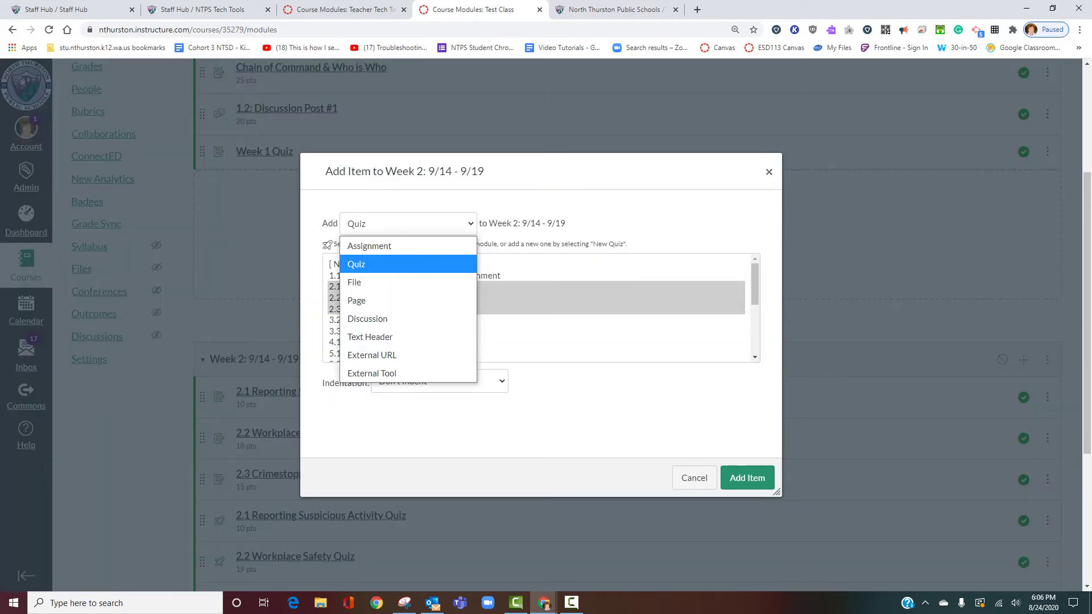
pyautogui.press('Down')
pyautogui.press('Down')
pyautogui.press('Down')
pyautogui.press('Return')
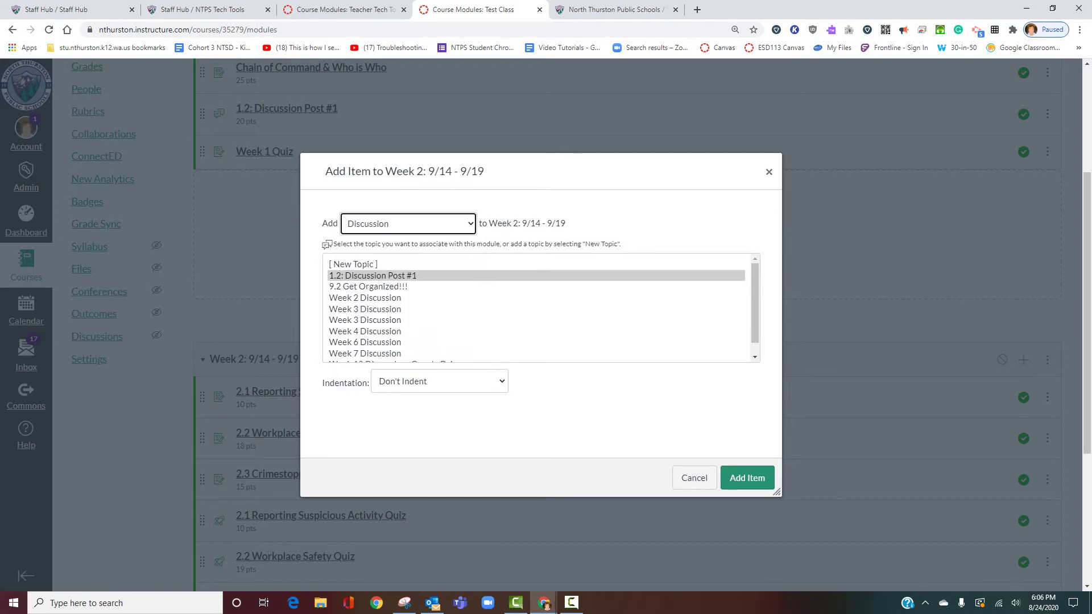
pyautogui.press('Tab')
pyautogui.press('Down')
pyautogui.press('Down')
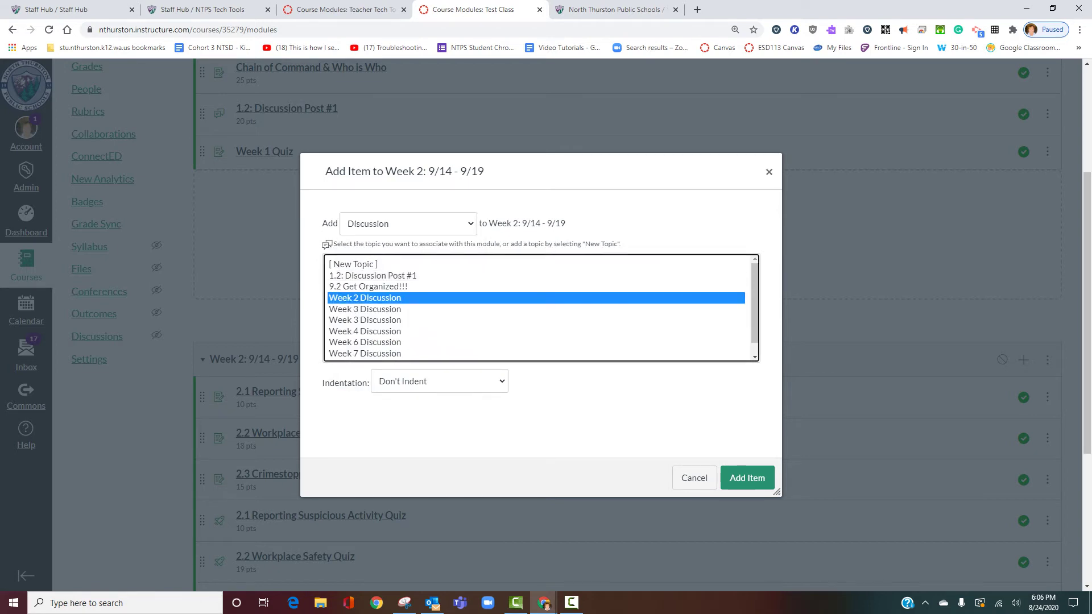
pyautogui.click(747, 478)
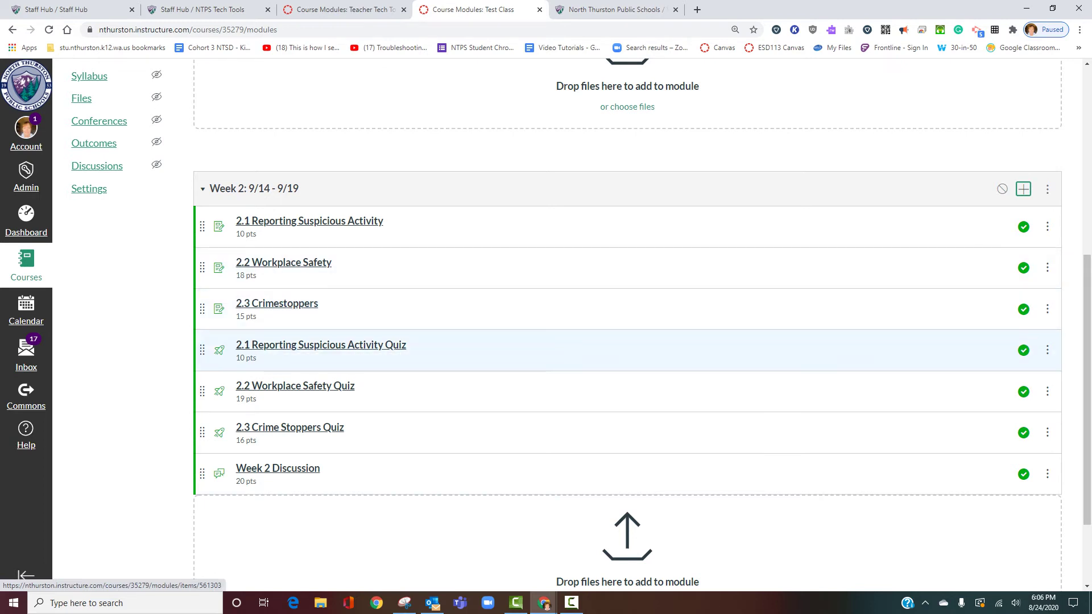
# Step: Place quizzes 2.1 and 2.2 after their matching assignments and publish the Week 2 module
pyautogui.moveTo(202, 350); pyautogui.dragTo(201, 259)
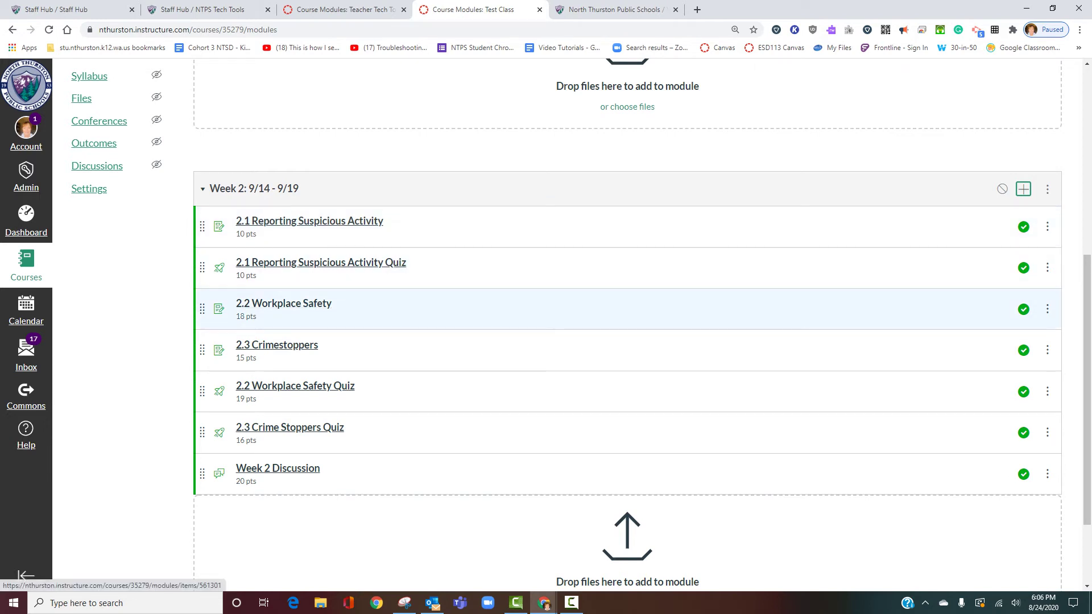
pyautogui.moveTo(202, 391); pyautogui.dragTo(201, 350)
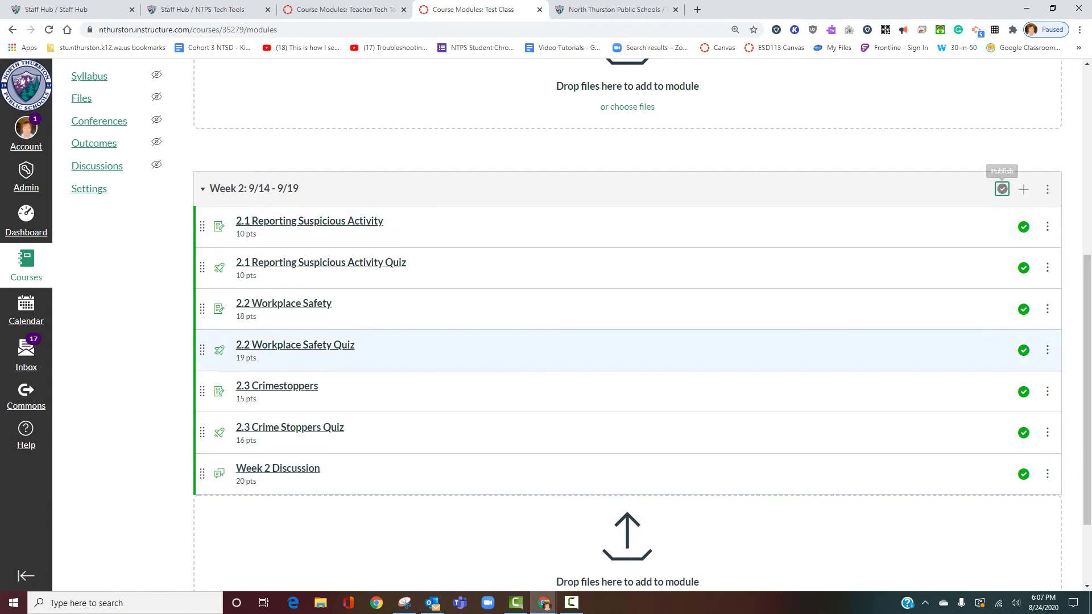
pyautogui.click(1002, 189)
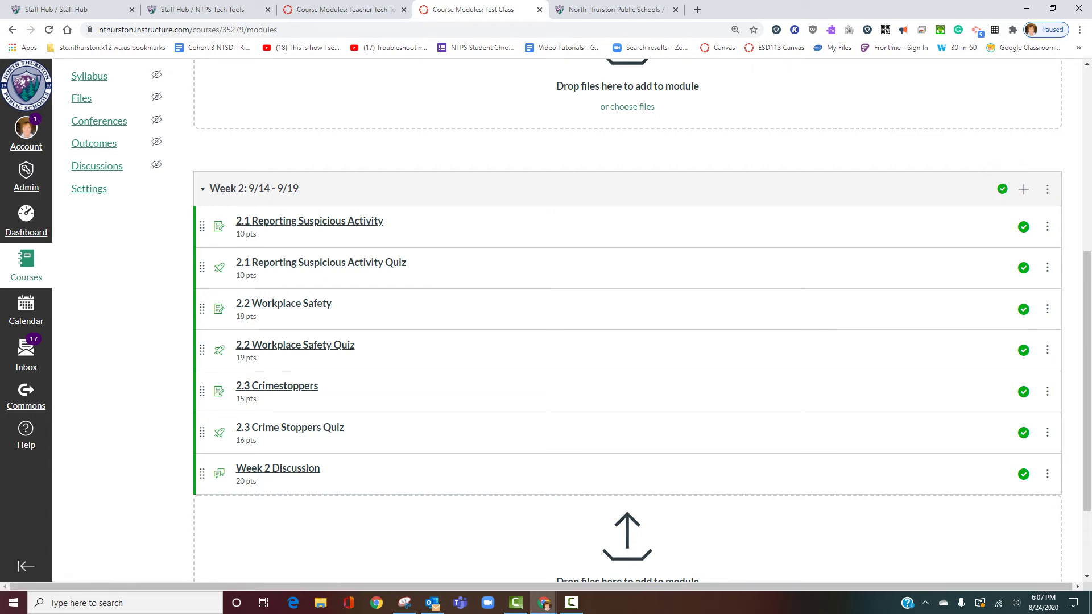
pyautogui.click(1047, 189)
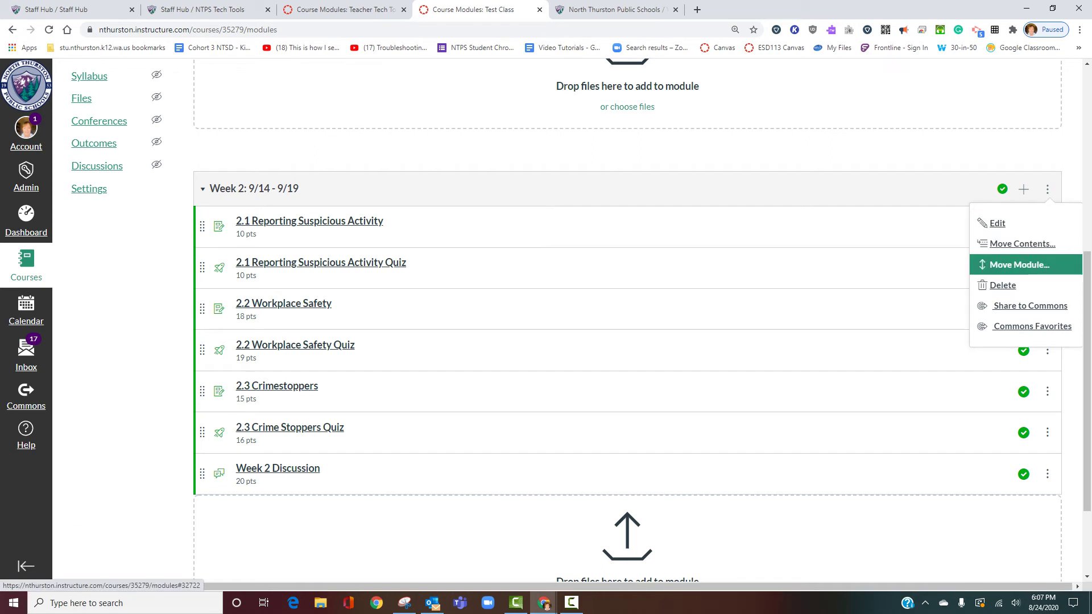
# Step: Move the Week 2 module to the top of the modules page
pyautogui.click(1019, 264)
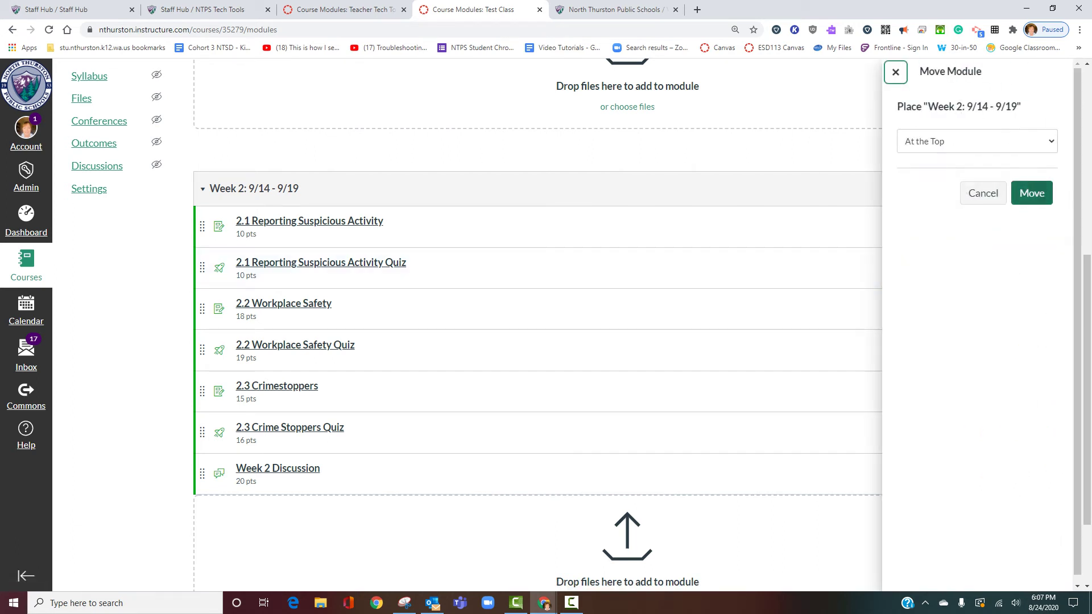
pyautogui.click(1000, 141)
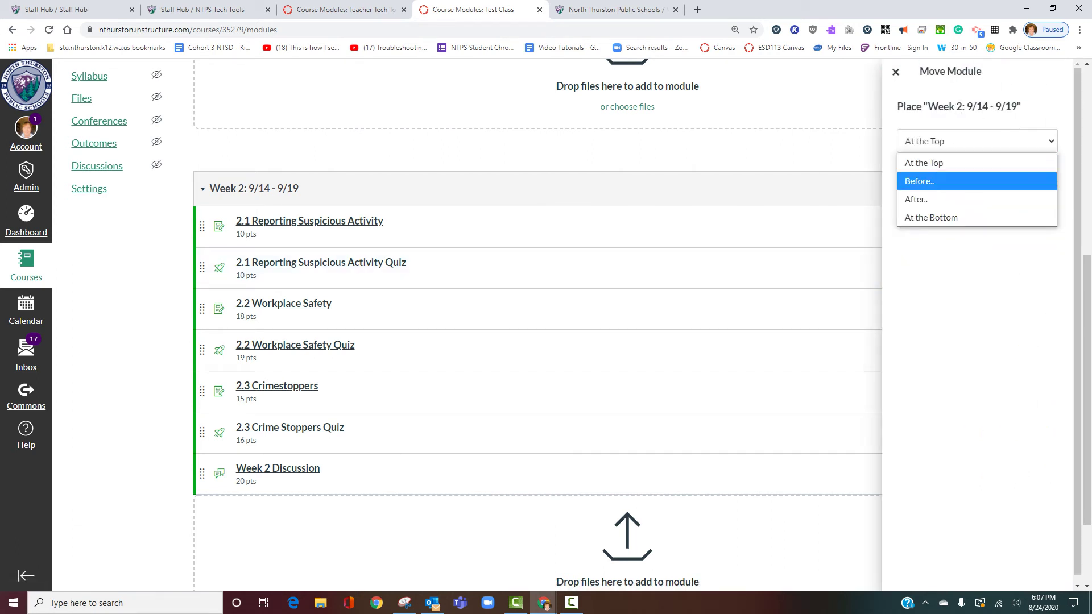
pyautogui.press('Return')
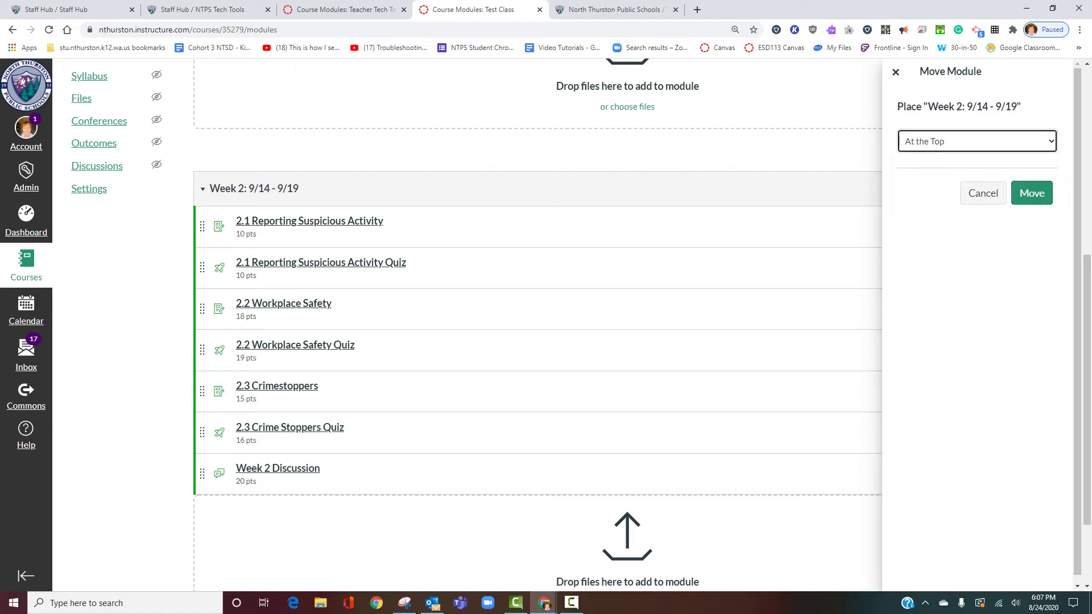
pyautogui.press('Tab')
pyautogui.press('Return')
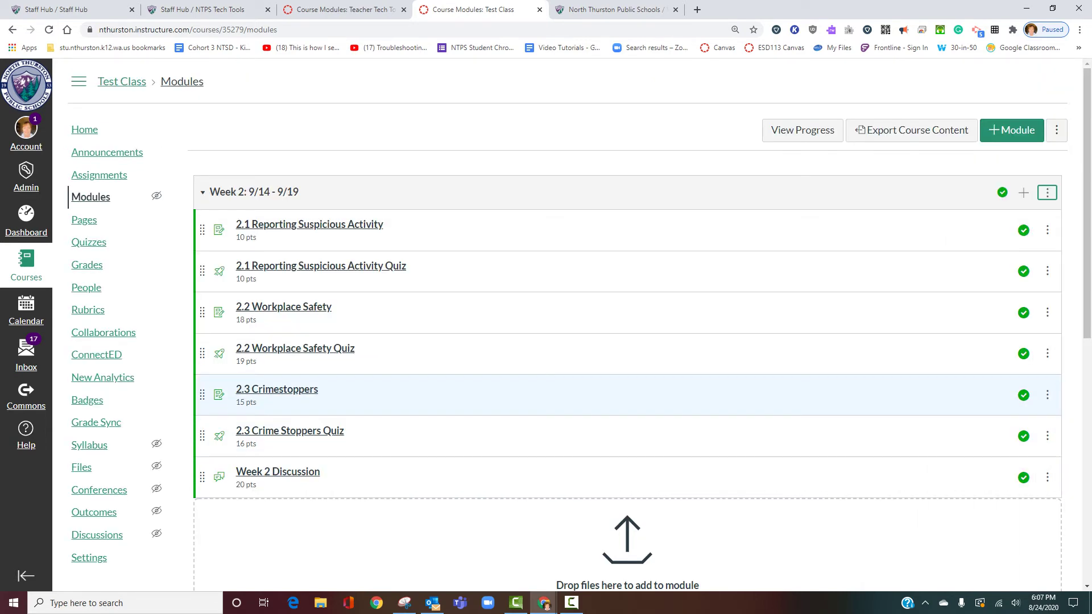
# Step: Begin creating a new module in the Add Module dialog
pyautogui.scroll(-4, 628, 279)
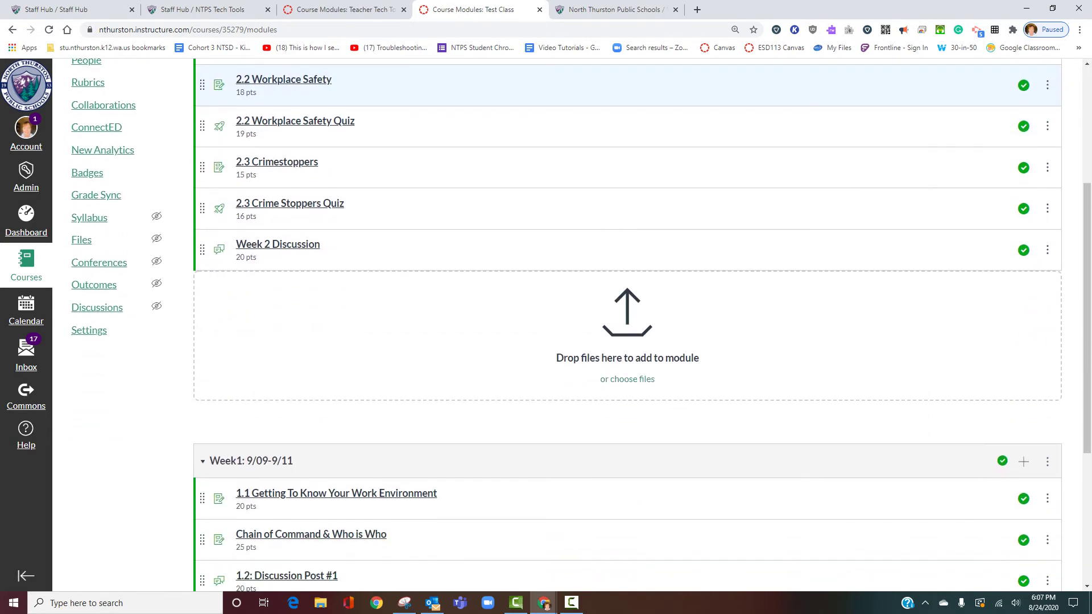
pyautogui.scroll(4, 627, 324)
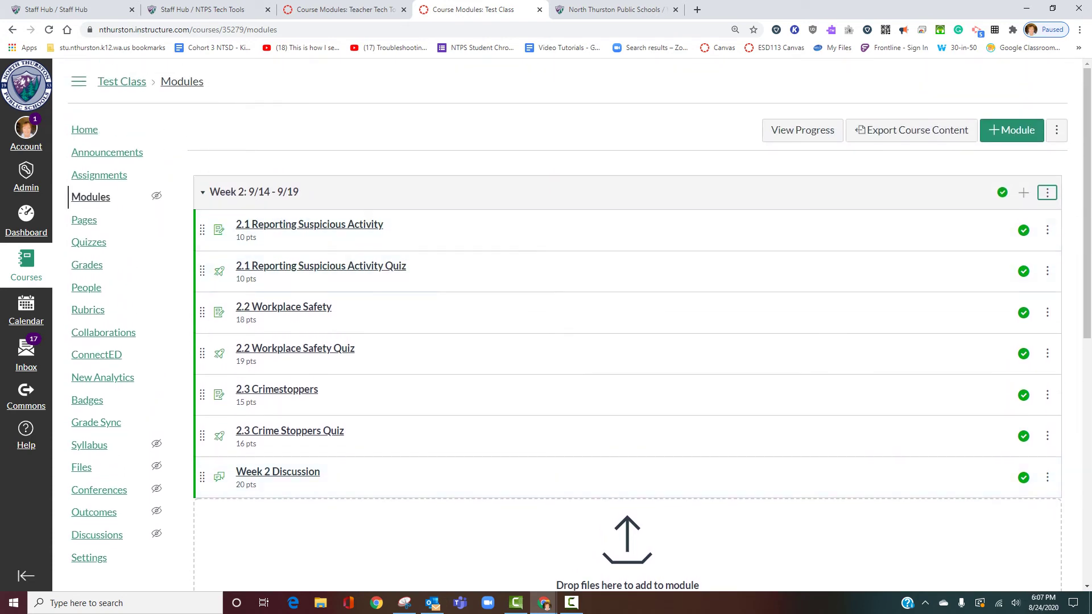
pyautogui.click(1011, 130)
pyautogui.click(540, 268)
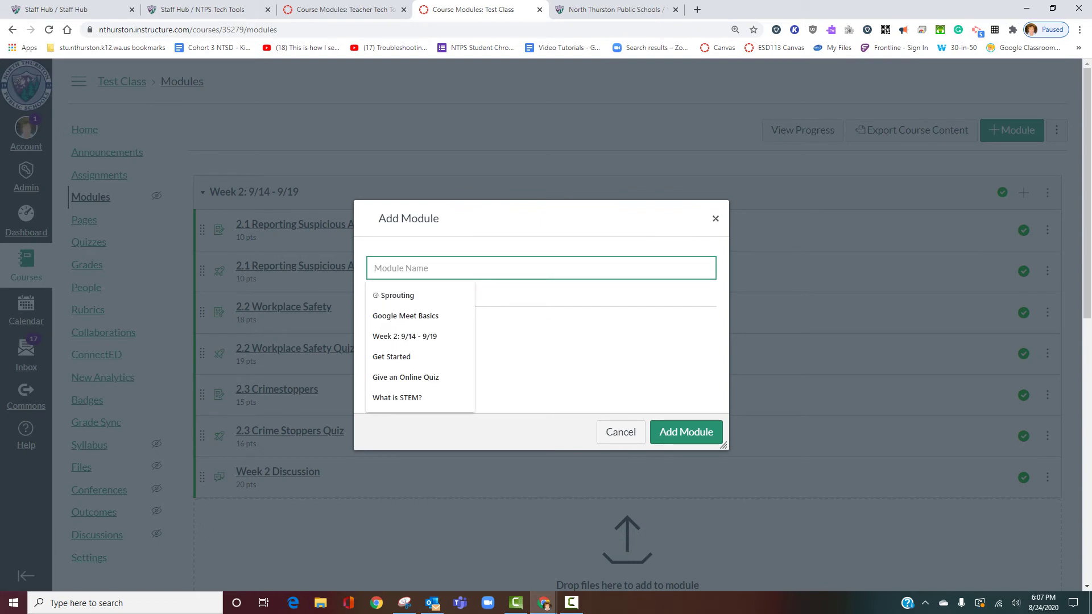
# Step: Cancel the new module and set the Test Class home page to Course Modules
pyautogui.click(620, 432)
pyautogui.click(85, 130)
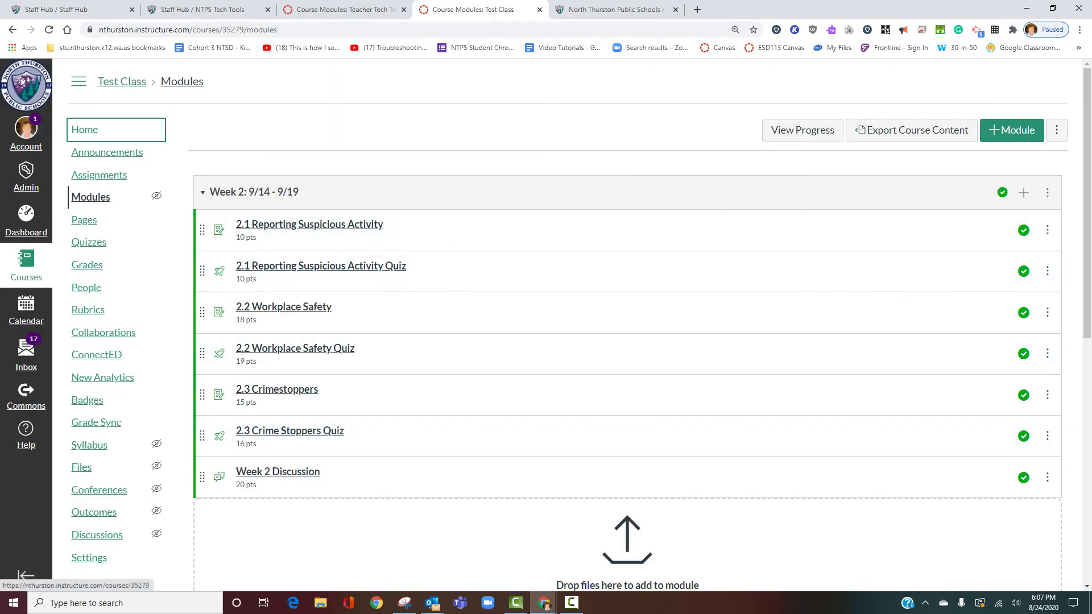
pyautogui.press('Return')
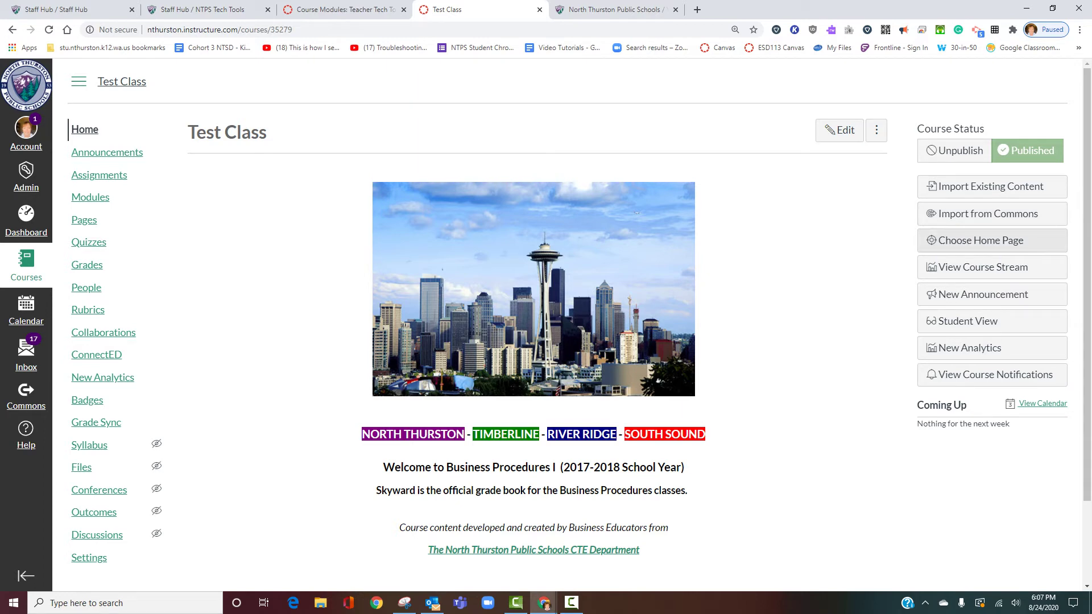
pyautogui.click(980, 240)
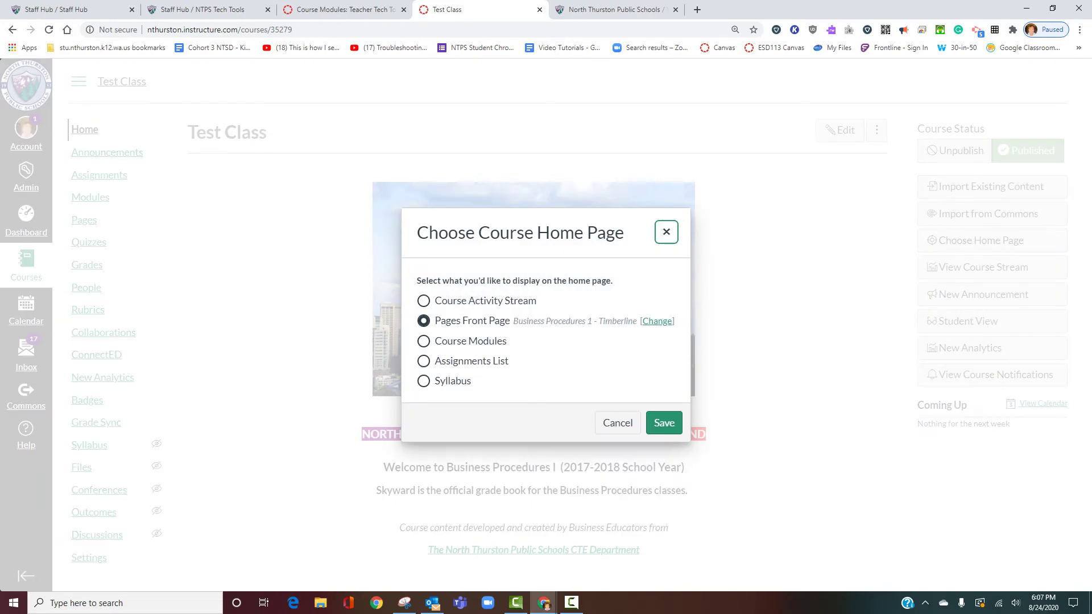
pyautogui.click(424, 342)
pyautogui.click(664, 422)
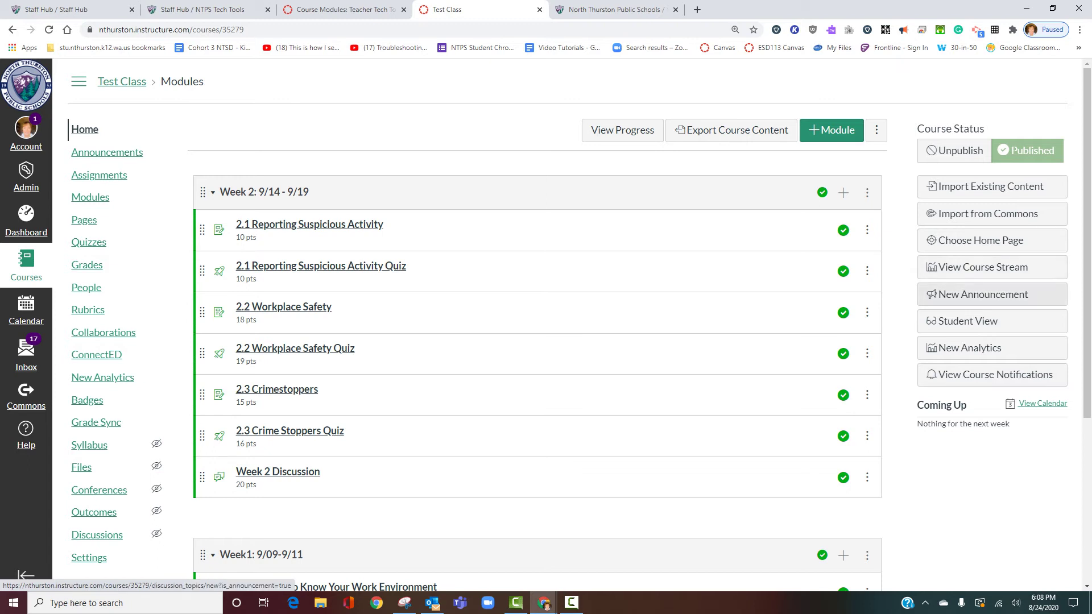
pyautogui.click(966, 321)
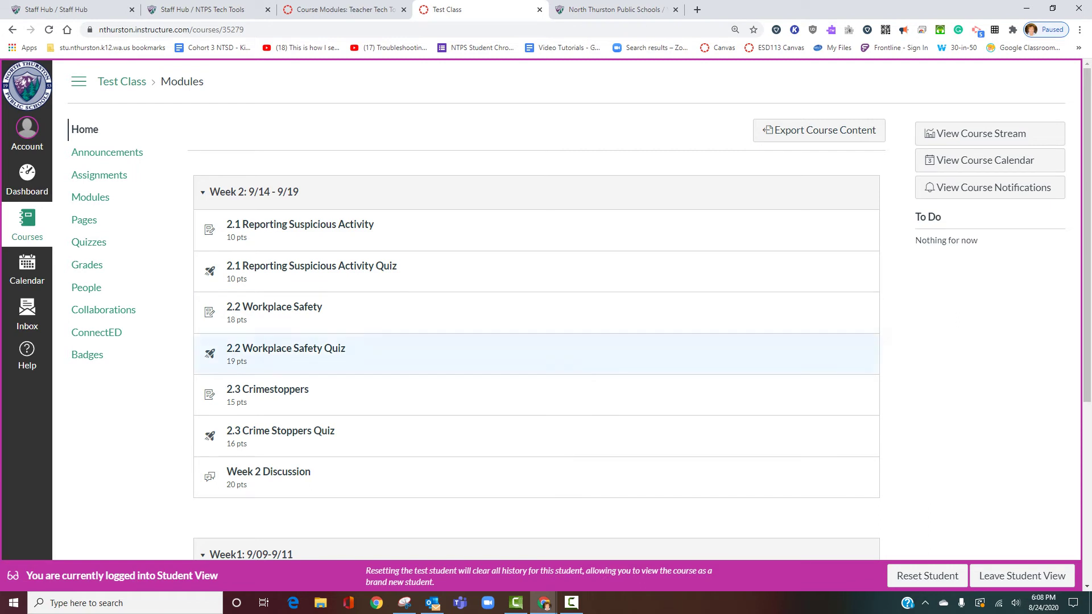
pyautogui.scroll(-5, 536, 310)
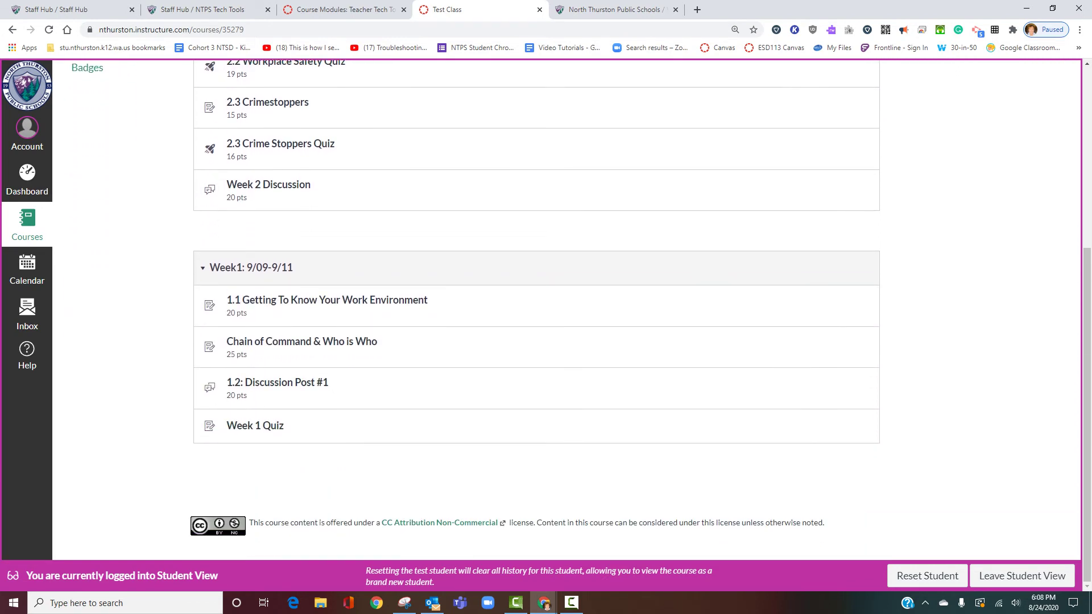
pyautogui.scroll(5, 536, 309)
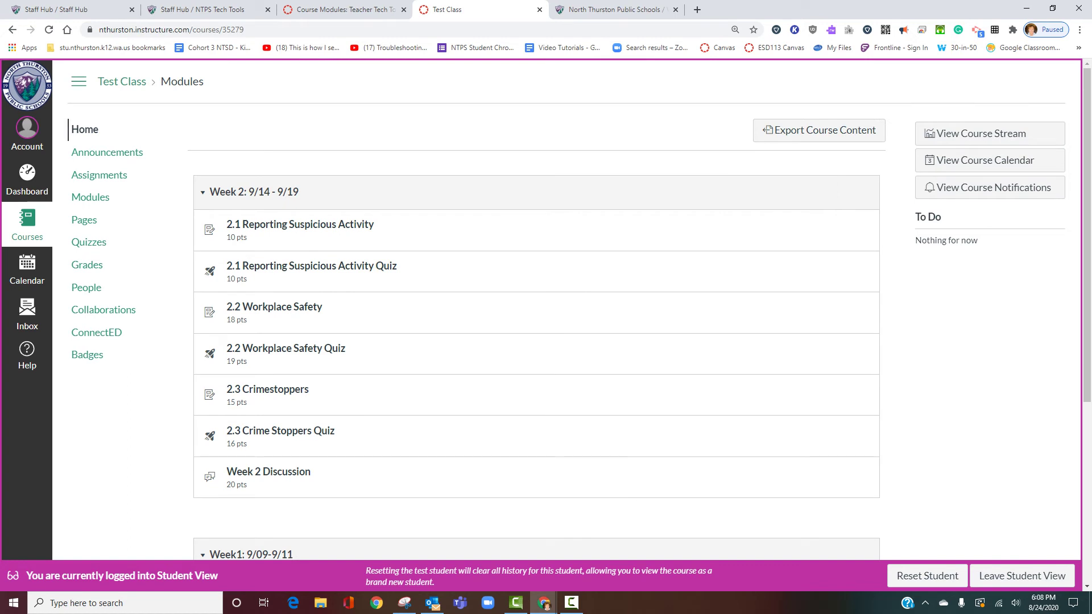
pyautogui.scroll(-4, 536, 310)
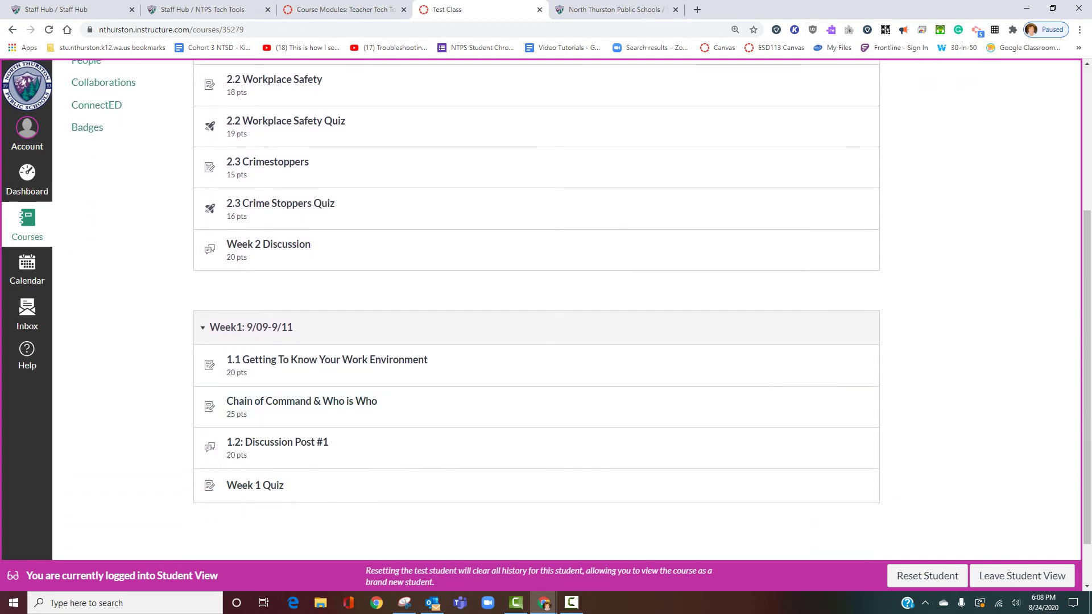
pyautogui.click(203, 327)
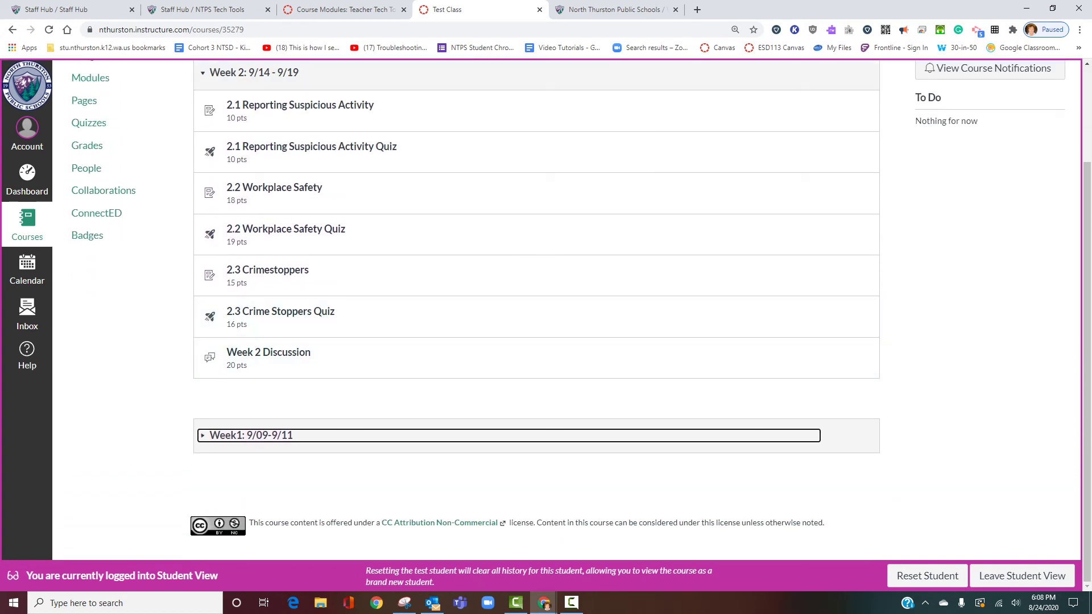
pyautogui.click(203, 436)
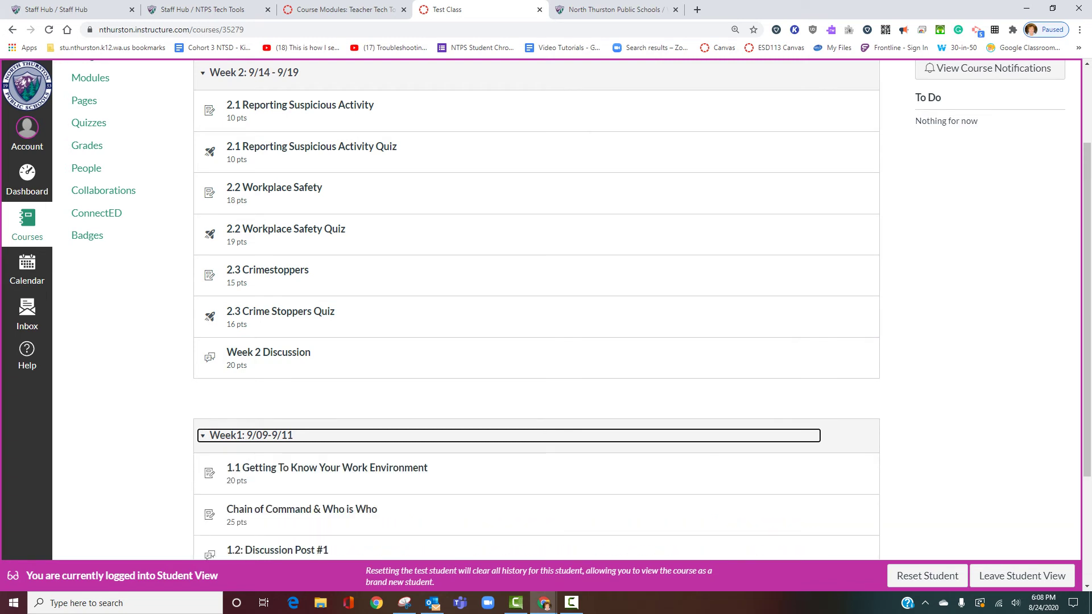
pyautogui.scroll(2, 536, 309)
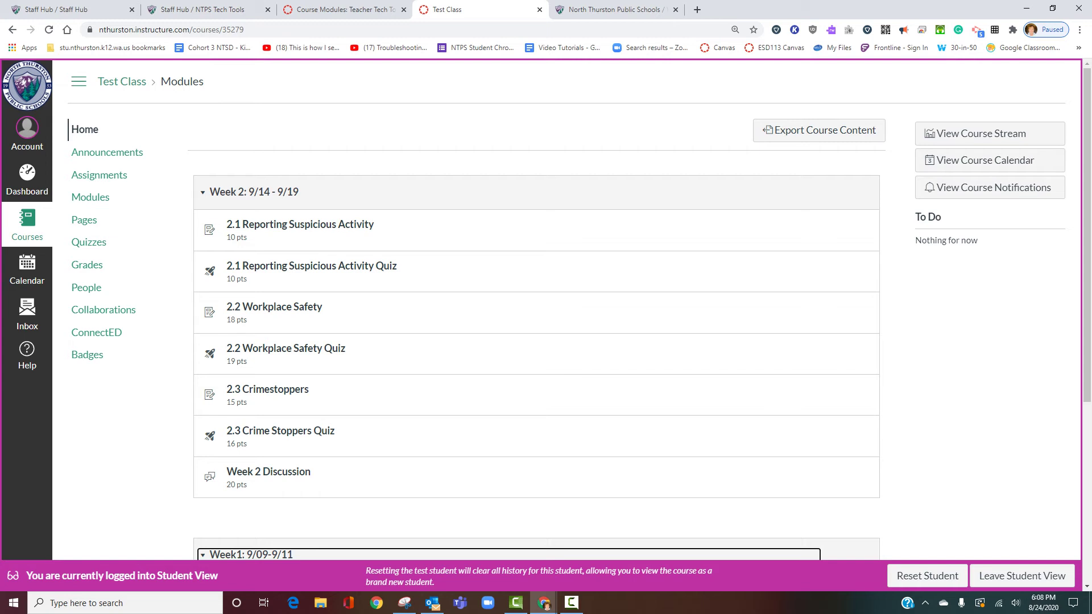
pyautogui.click(1021, 575)
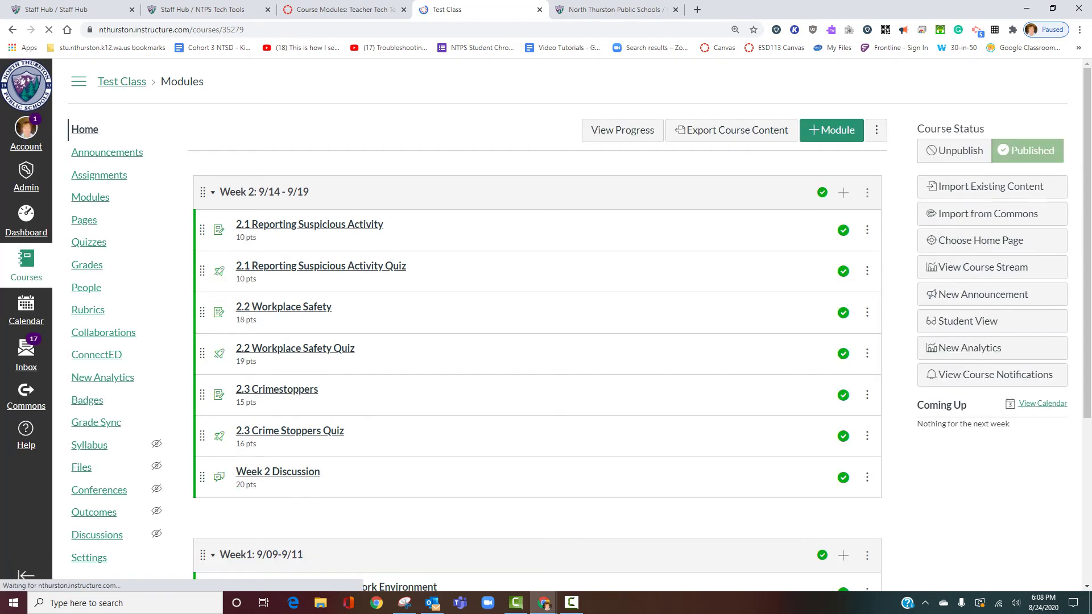
# Step: Create a new module named 'Week 3 :9/17-9/21'
pyautogui.click(831, 130)
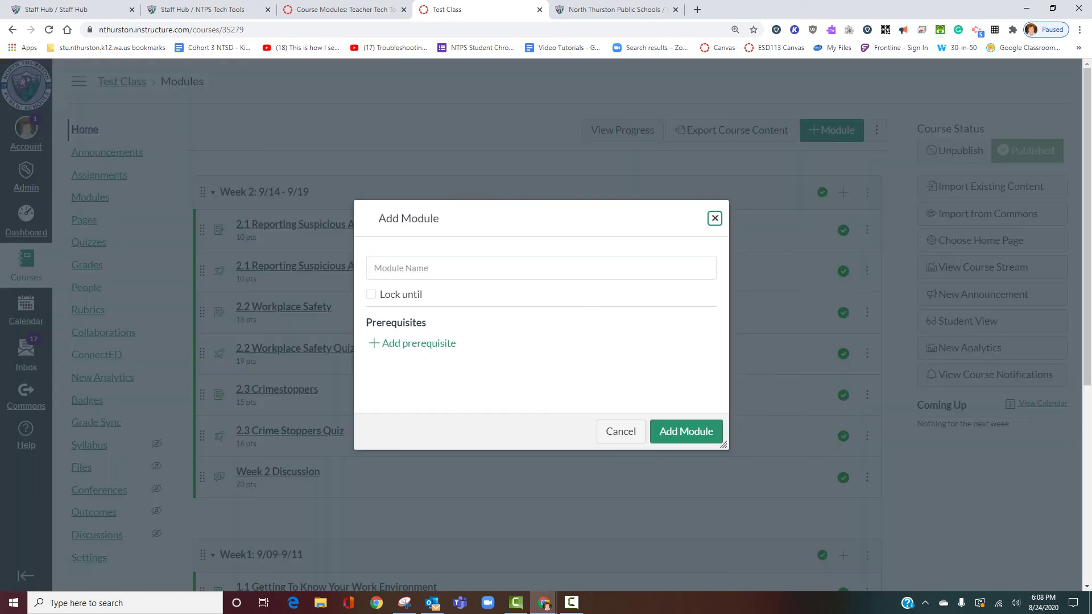
pyautogui.click(540, 268)
pyautogui.write('W')
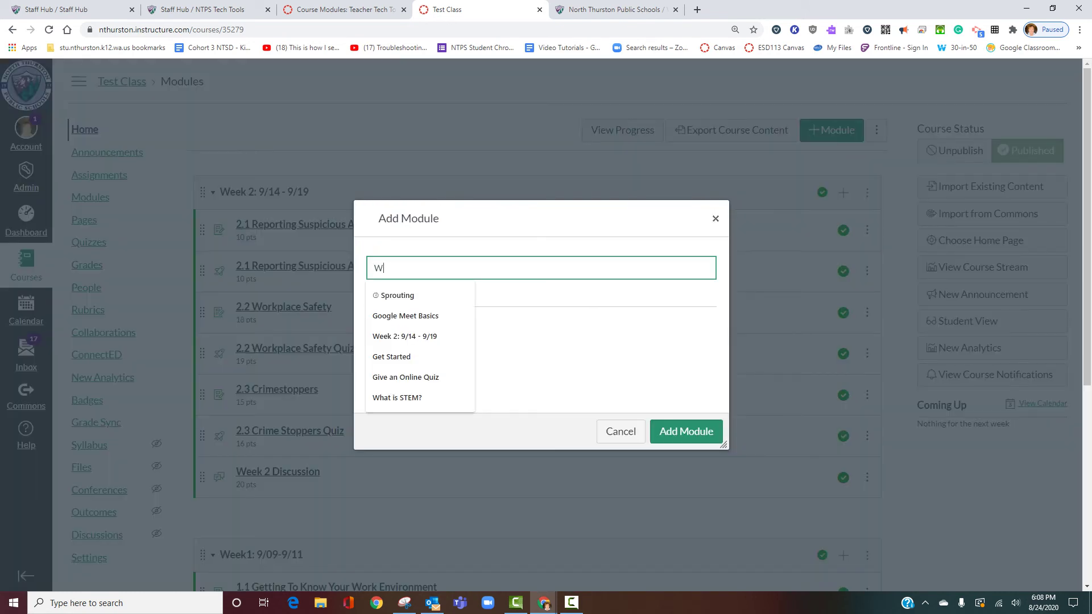
pyautogui.write('eek ')
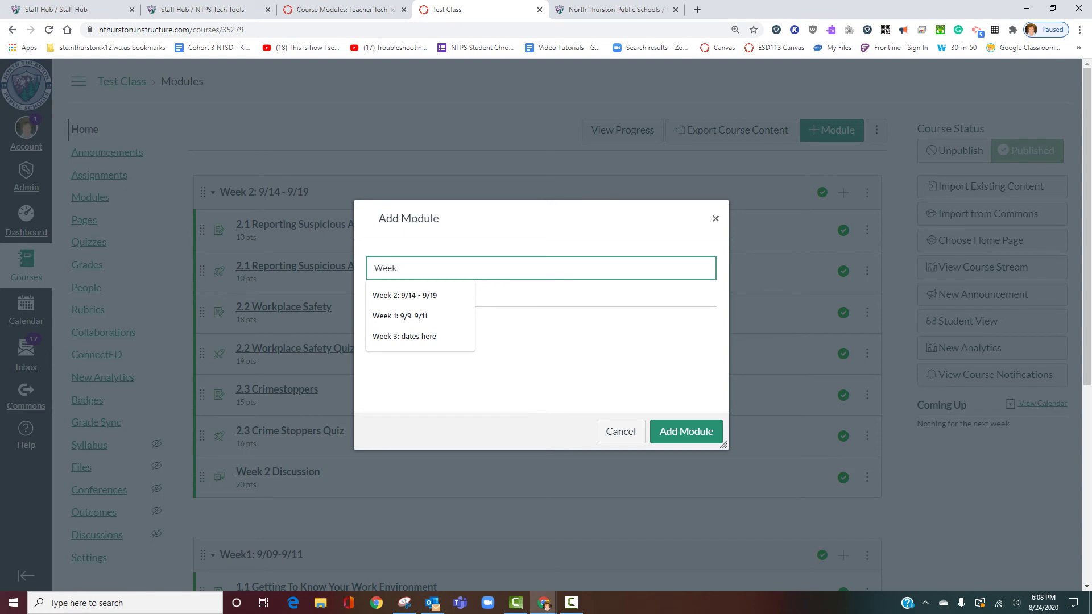
pyautogui.write('3 ')
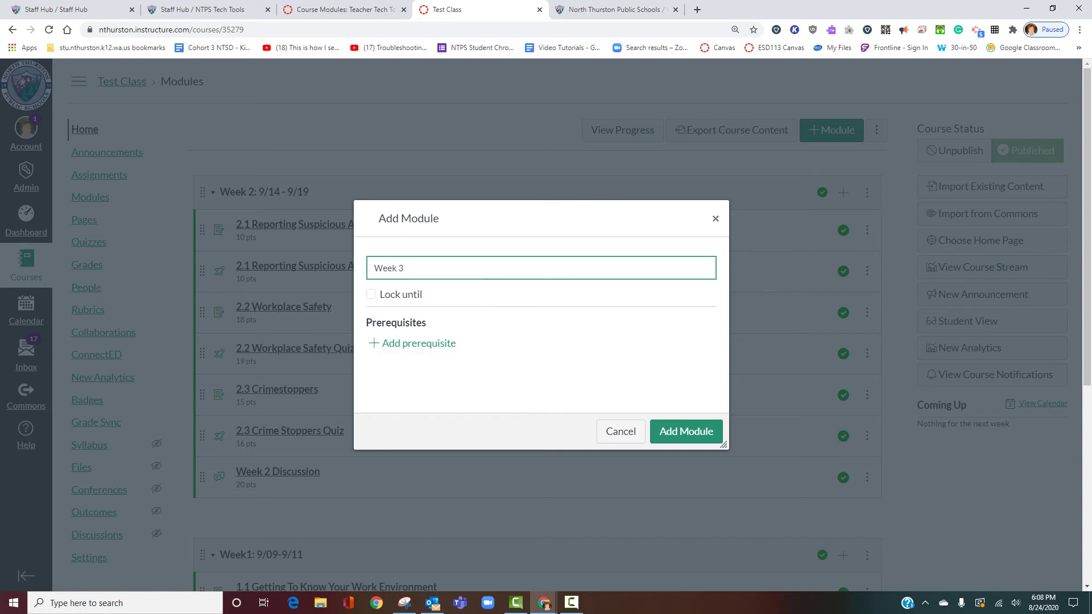
pyautogui.write(':917')
pyautogui.press('BackSpace')
pyautogui.press('BackSpace')
pyautogui.press('BackSpace')
pyautogui.write('17-1219/9/')
pyautogui.press('Return')
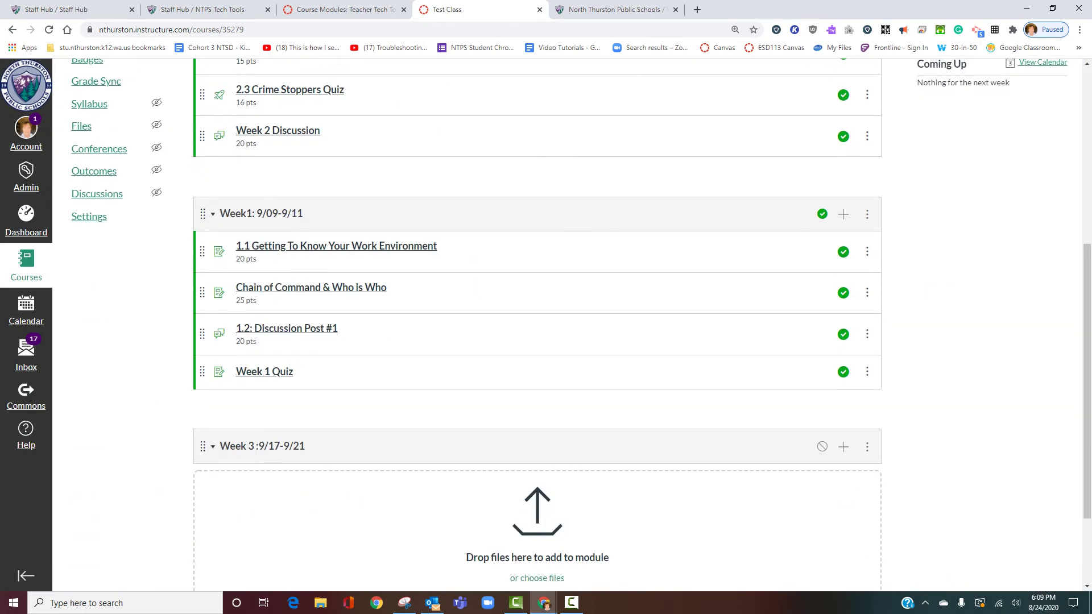
# Step: Move the Week 3 :9/17-9/21 module to the top, above Week 2
pyautogui.click(867, 447)
pyautogui.press('Down')
pyautogui.press('Down')
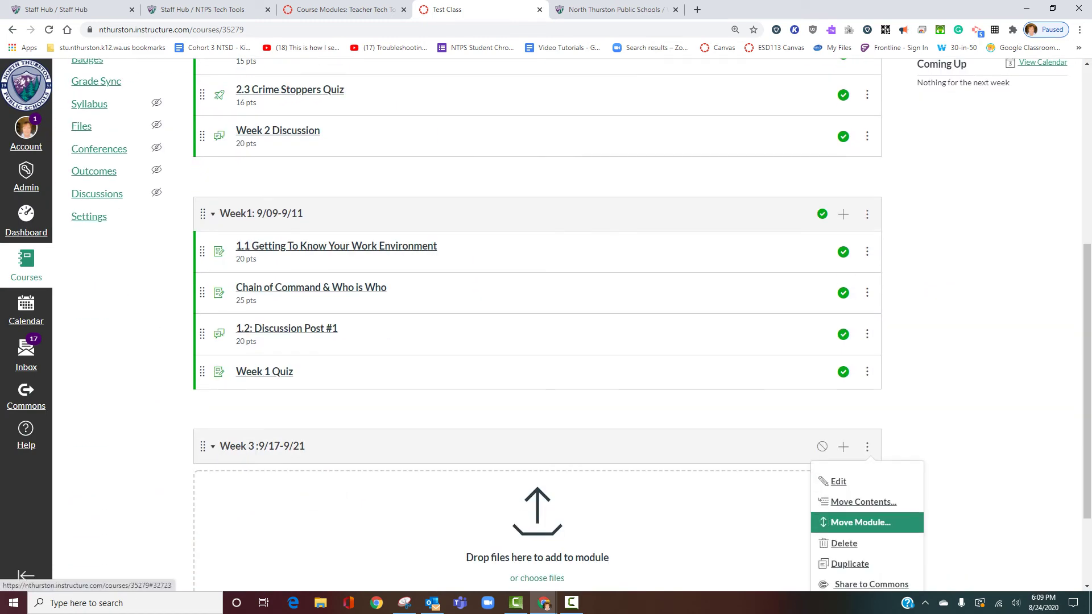
pyautogui.press('Return')
pyautogui.press('Tab')
pyautogui.press('Tab')
pyautogui.press('Tab')
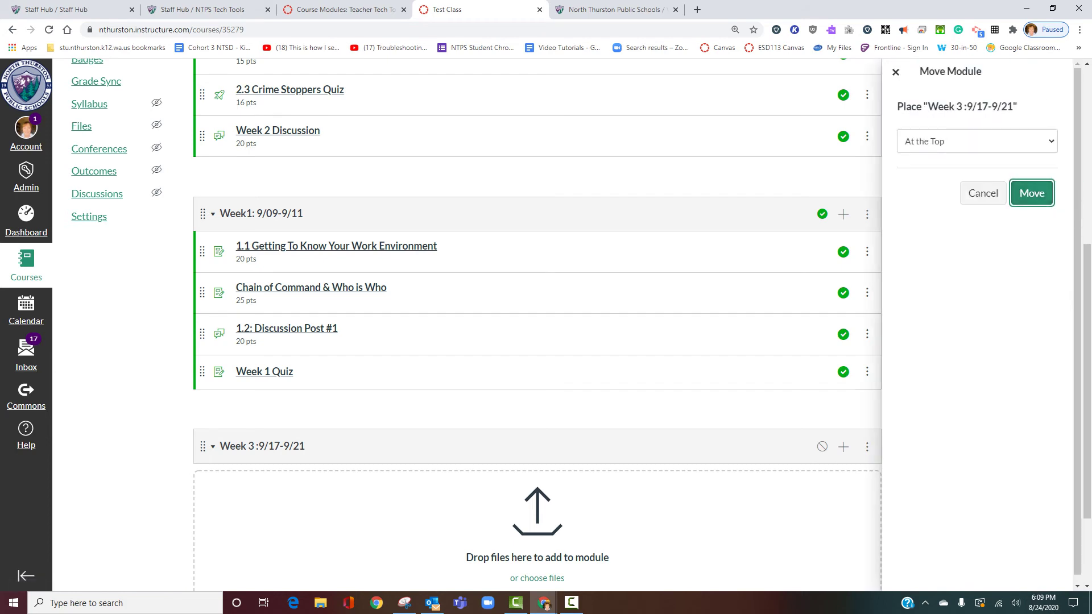
pyautogui.press('Return')
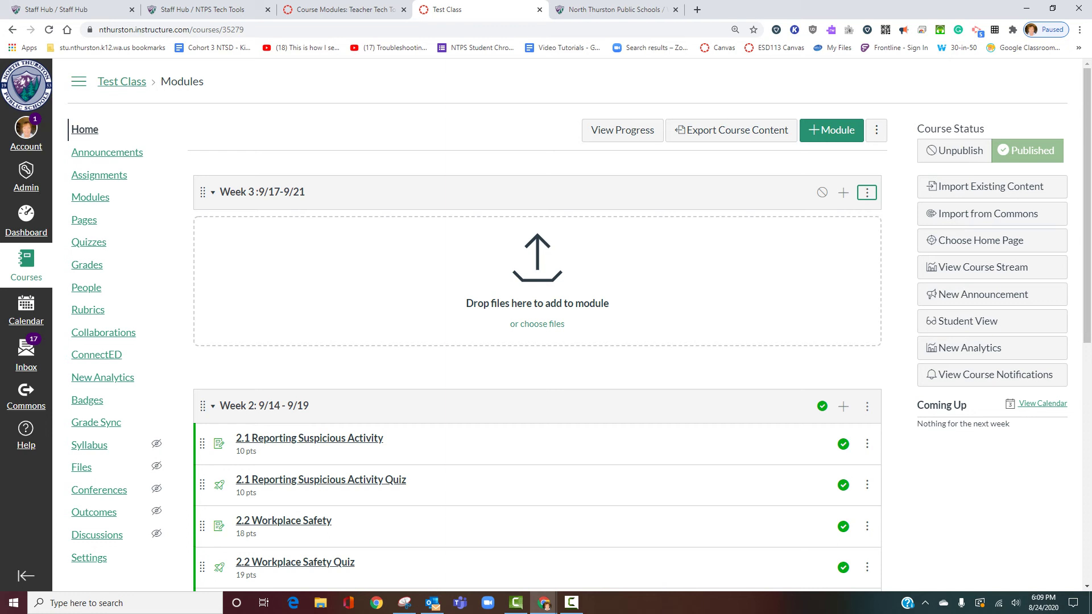
pyautogui.hotkey('shift', 'Tab')
pyautogui.press('Return')
# Step: Add a new page named 'Unit Introductions' to the Week 3 module
pyautogui.click(408, 224)
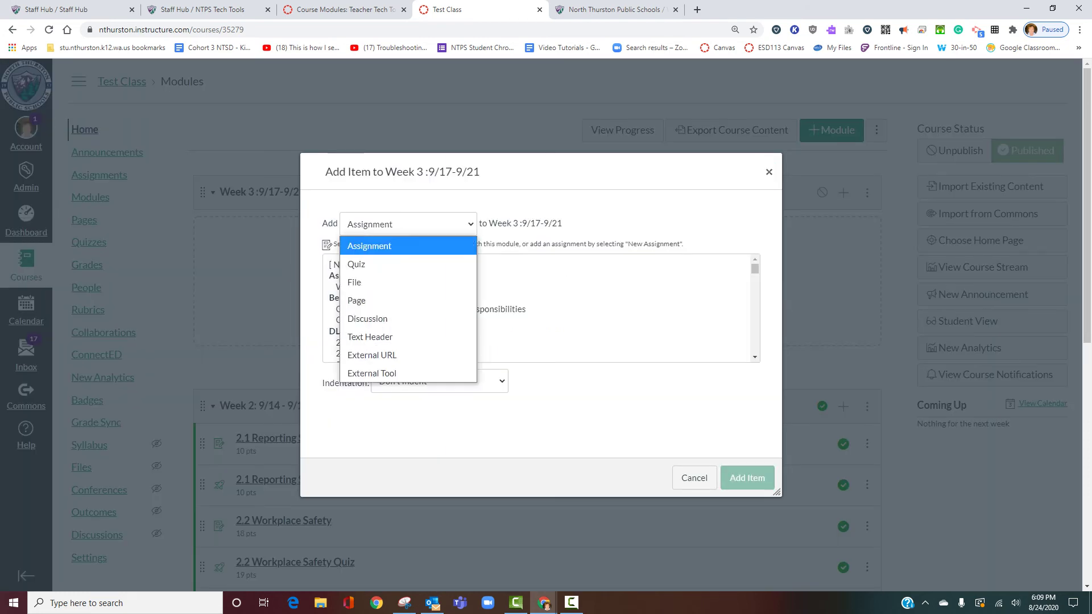
pyautogui.click(364, 301)
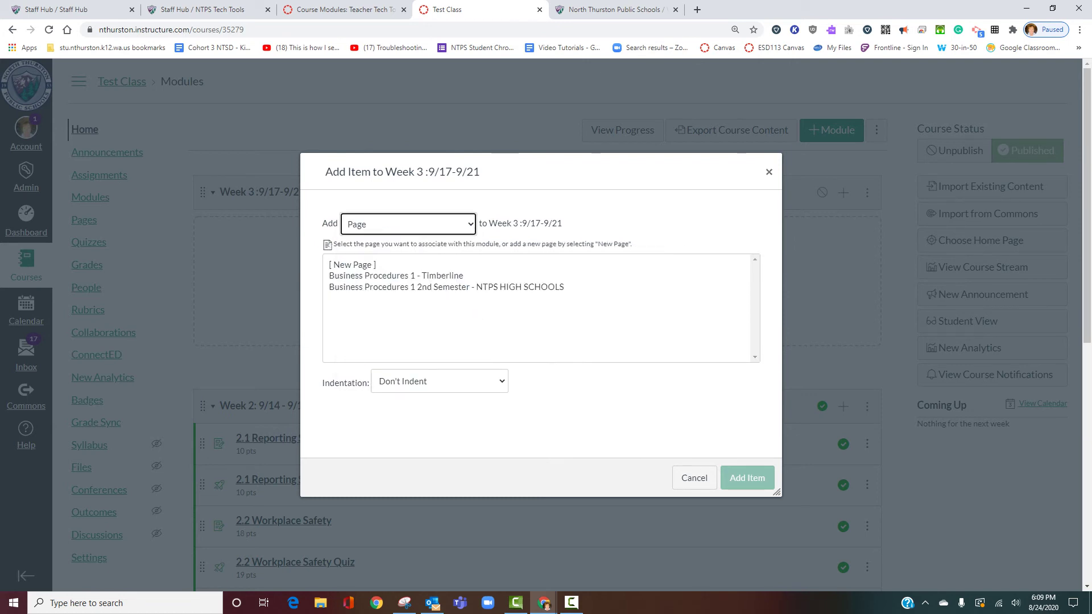
pyautogui.click(407, 224)
pyautogui.press('Return')
pyautogui.press('Tab')
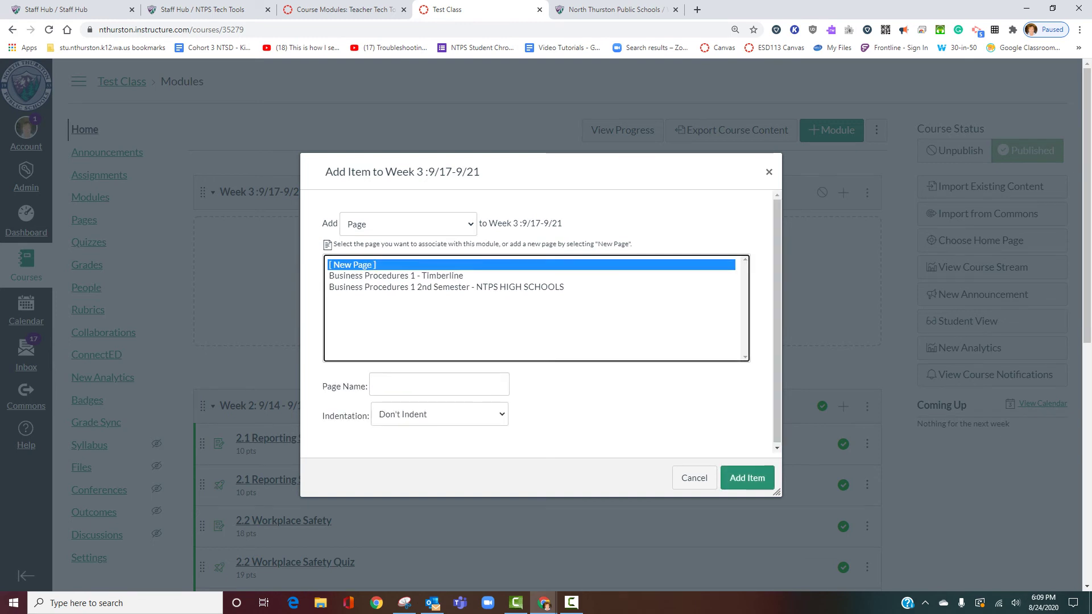
pyautogui.press('Tab')
pyautogui.write('U')
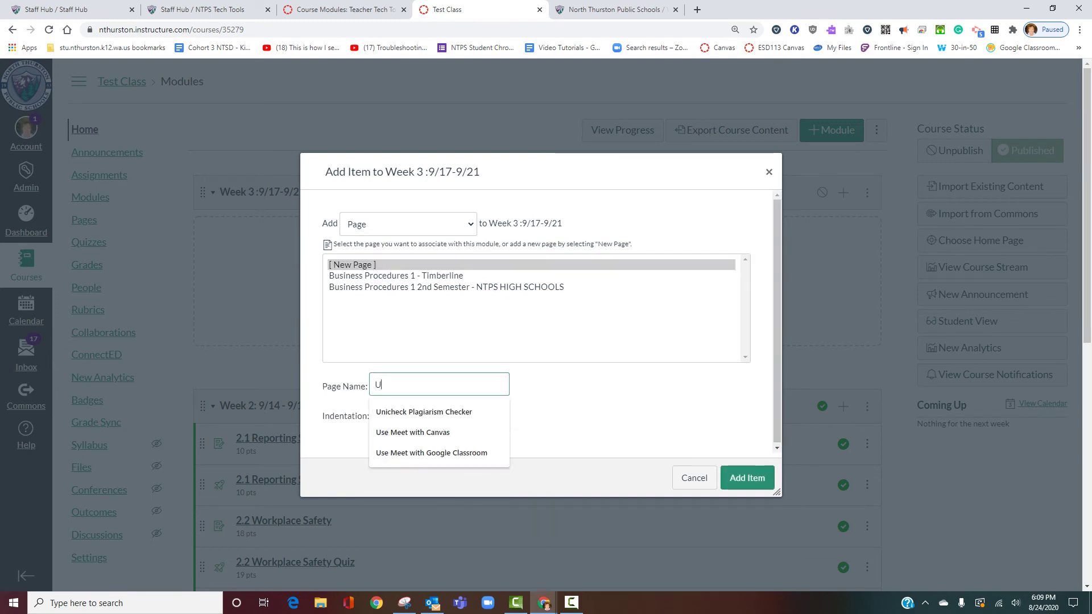
pyautogui.write('nit Introductions')
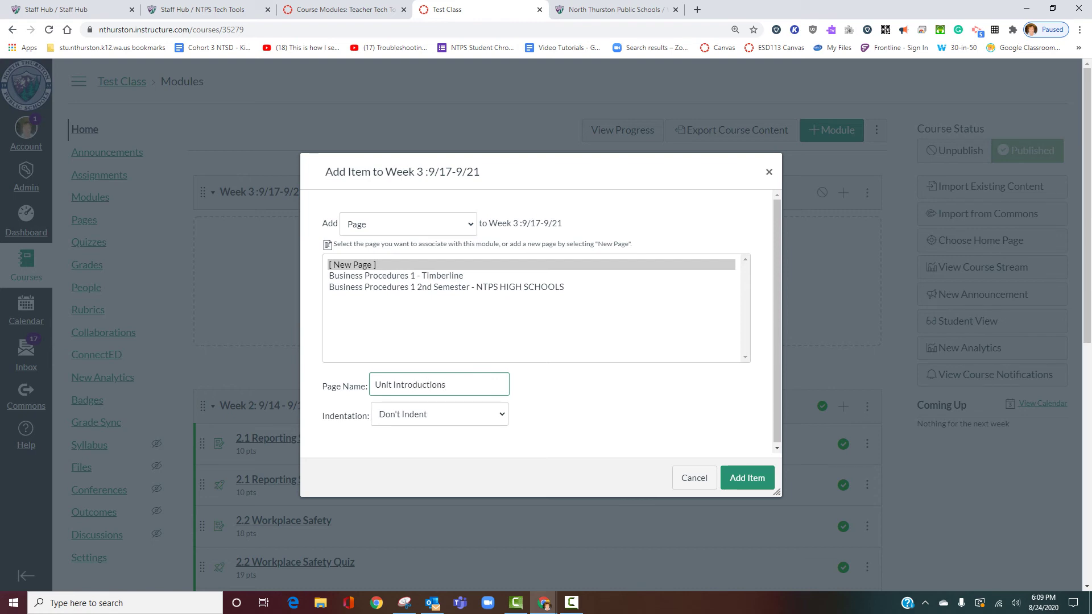
pyautogui.press('Return')
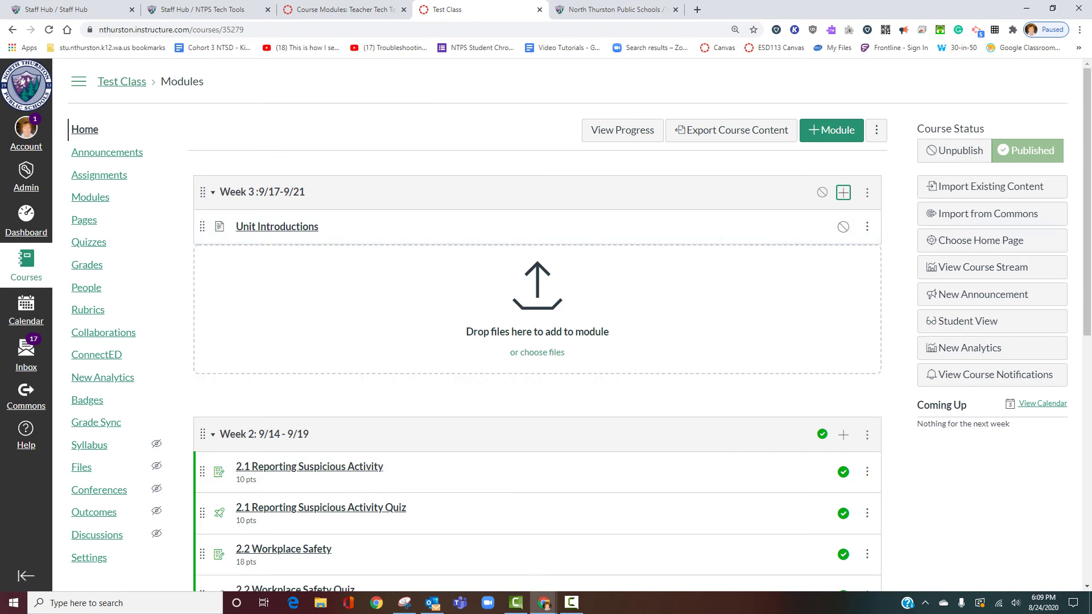
# Step: Rename the page item to 'Unit Introduction'
pyautogui.click(867, 227)
pyautogui.click(837, 282)
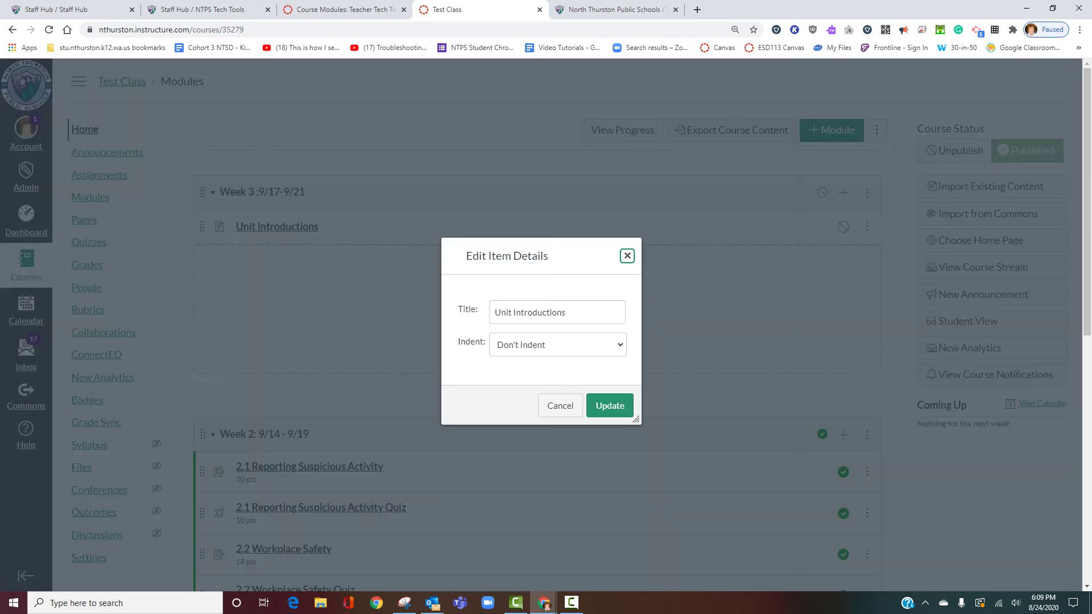
pyautogui.click(570, 312)
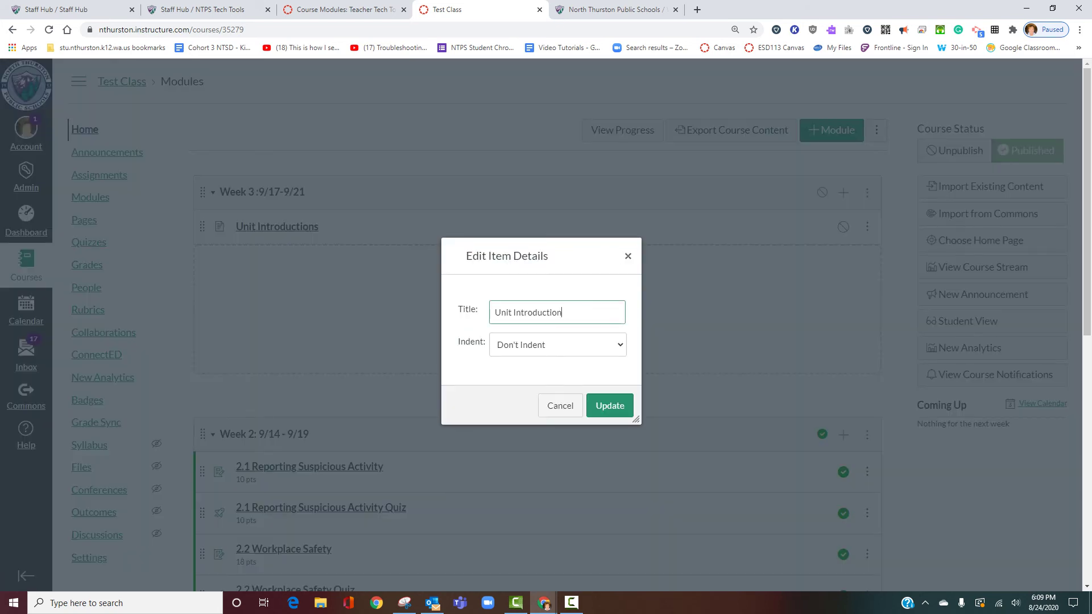
pyautogui.press('Return')
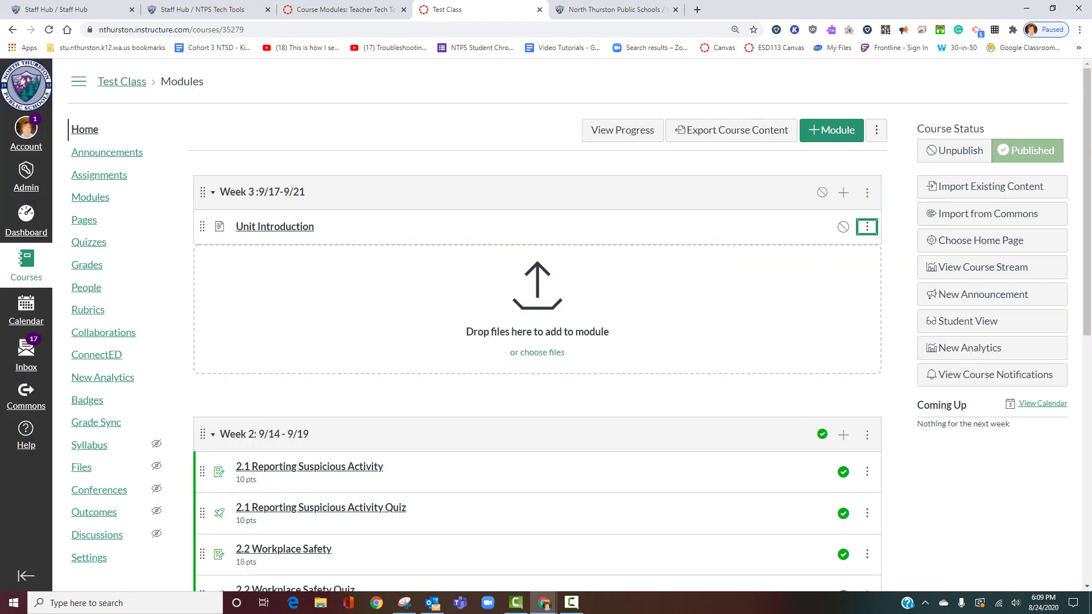
# Step: Add a new assignment 'Email Etiquette' to Week 3, fixing its misspelling first
pyautogui.click(843, 192)
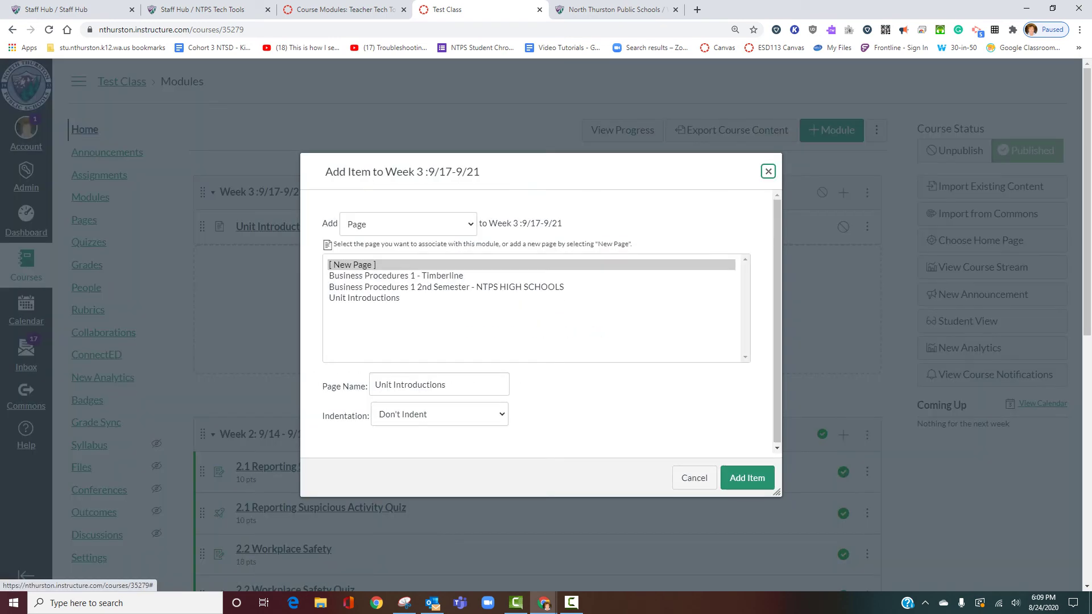
pyautogui.click(408, 224)
pyautogui.press('Up')
pyautogui.press('Up')
pyautogui.press('Up')
pyautogui.press('Return')
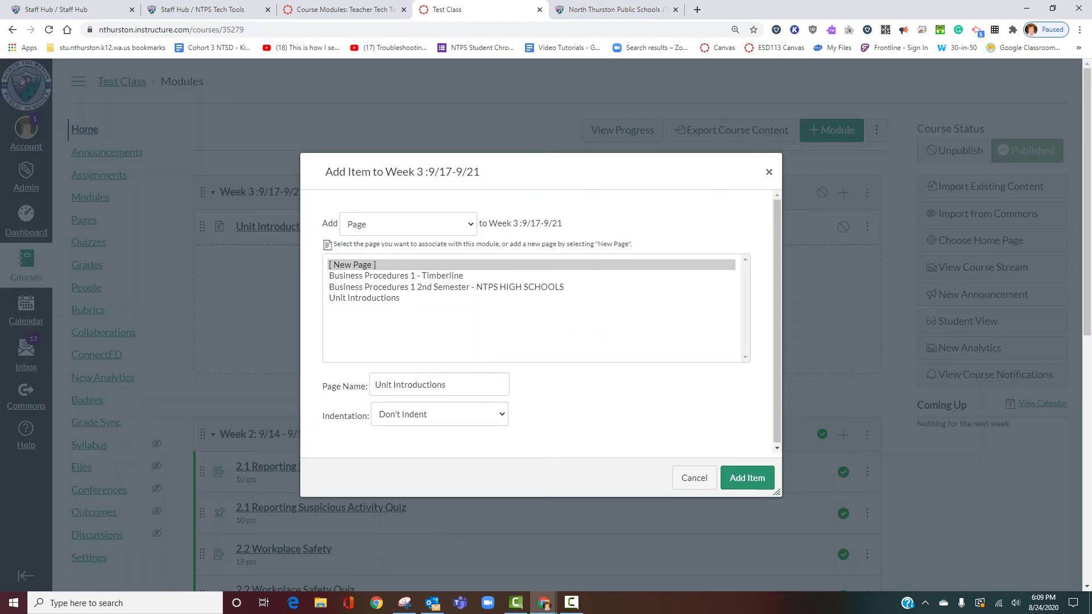
pyautogui.press('Tab')
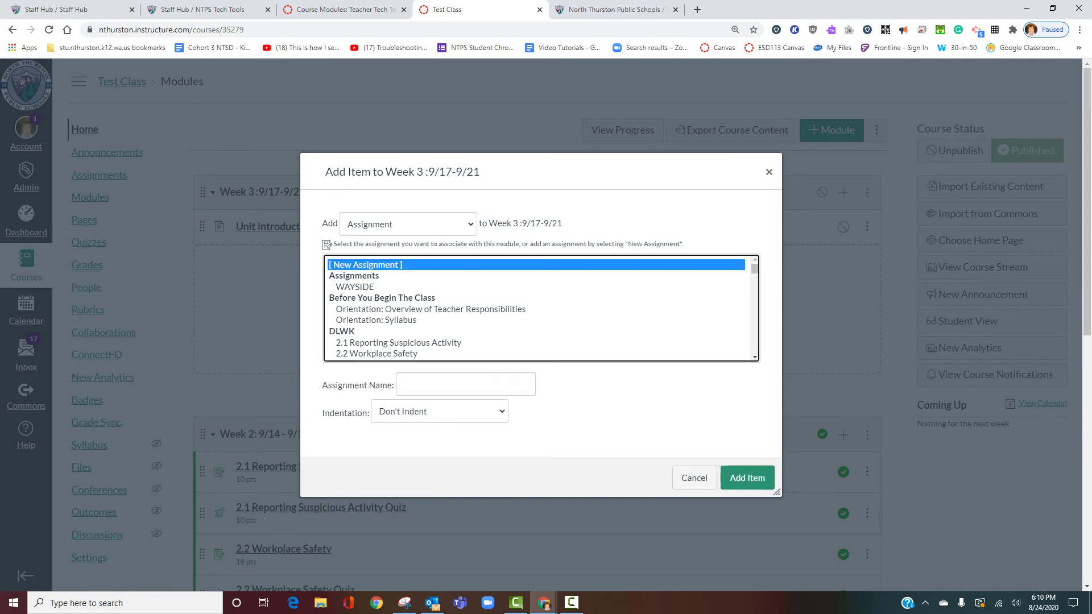
pyautogui.press('Tab')
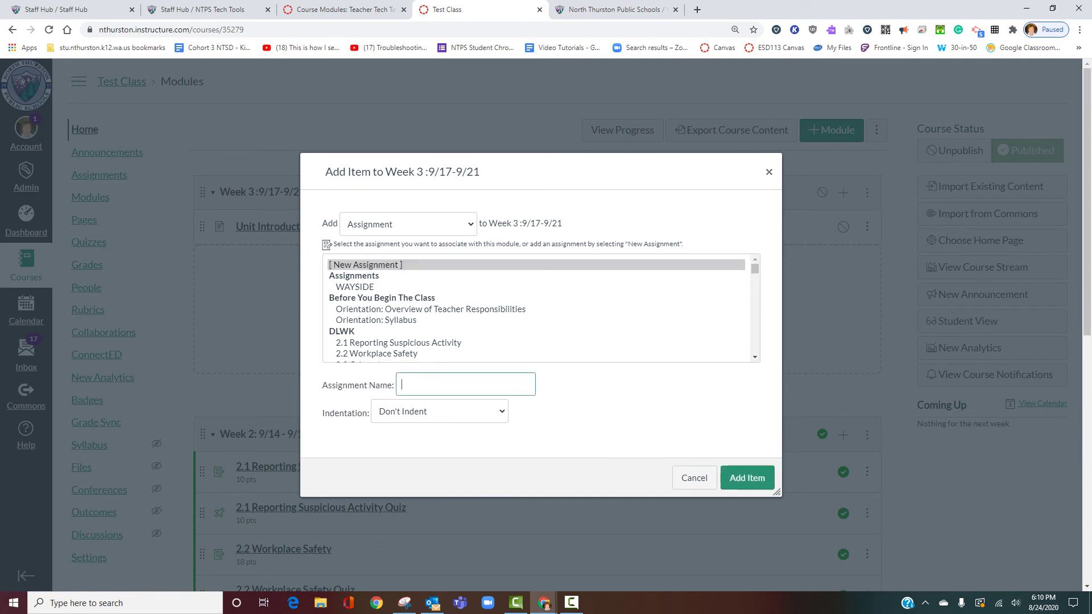
pyautogui.write('Email Ettiguette')
pyautogui.rightClick(445, 384)
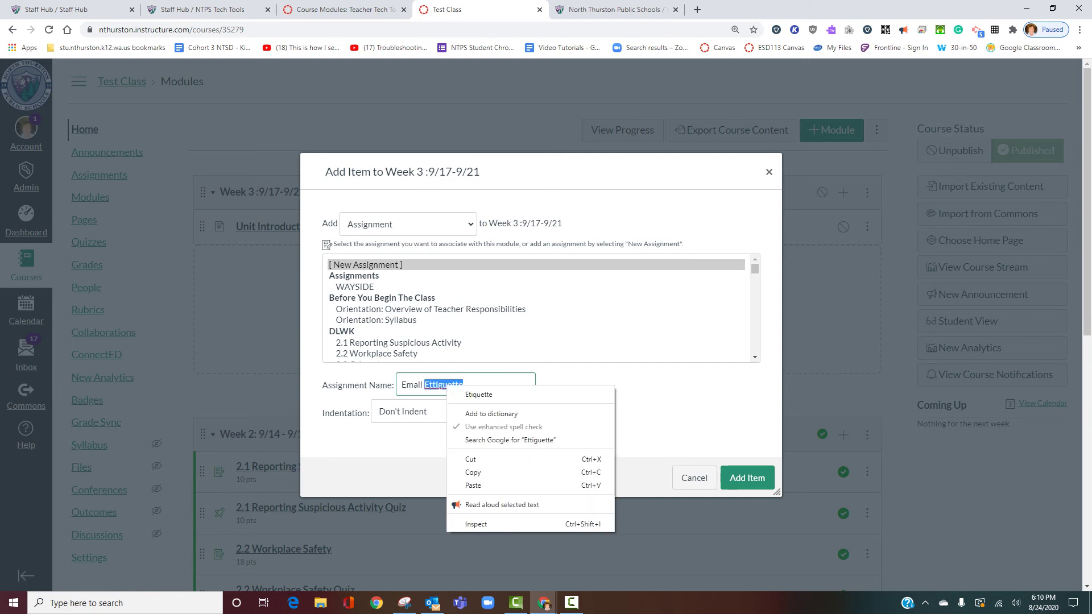
pyautogui.click(457, 393)
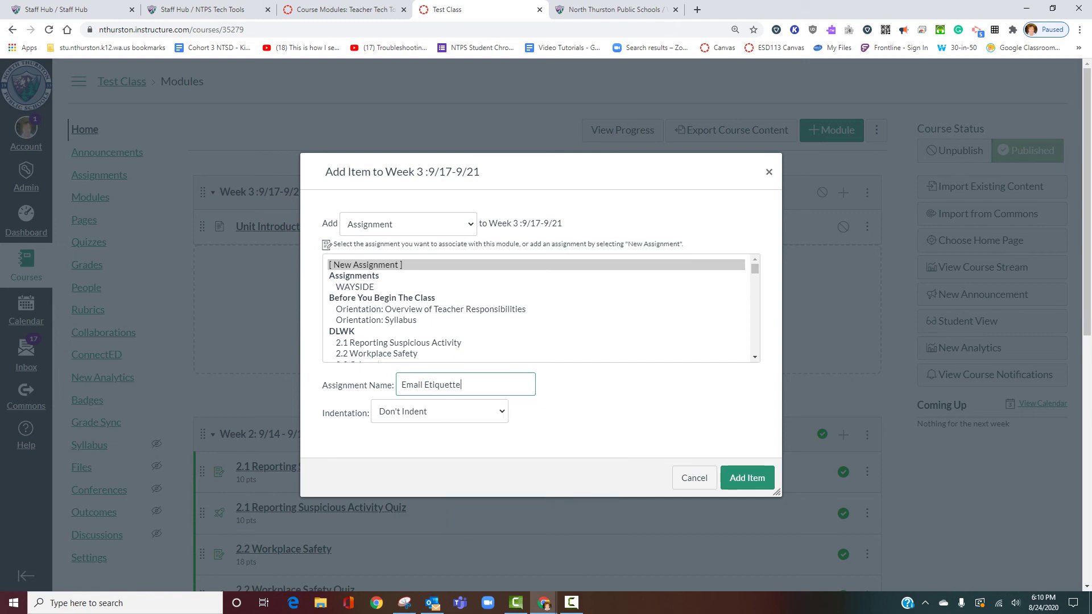
pyautogui.click(747, 477)
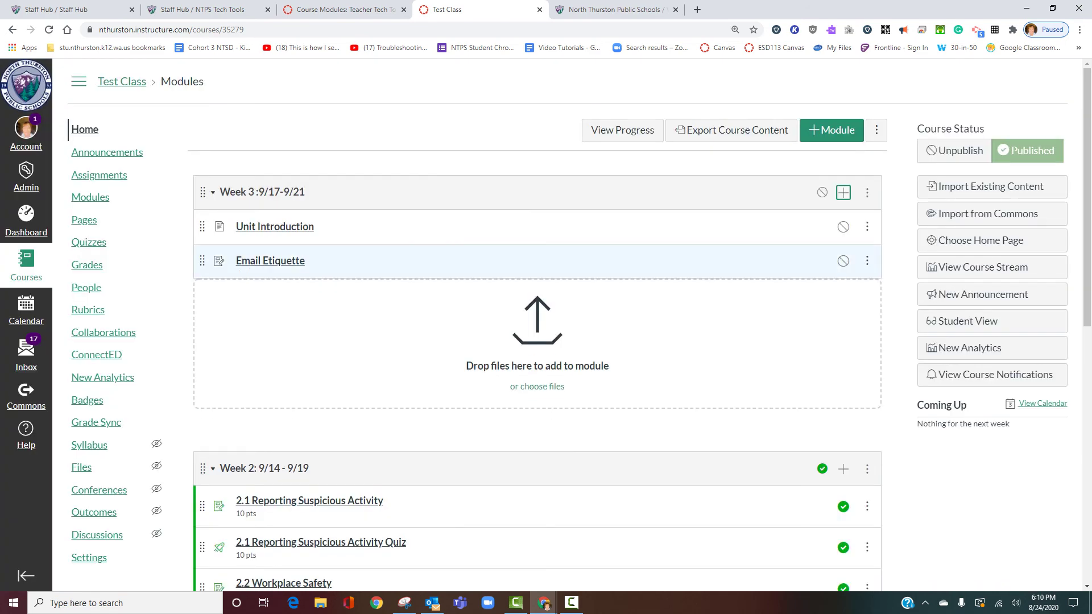
pyautogui.press('Return')
# Step: Add a new quiz named 'Email Quiz' to Week 3 and open it
pyautogui.click(408, 224)
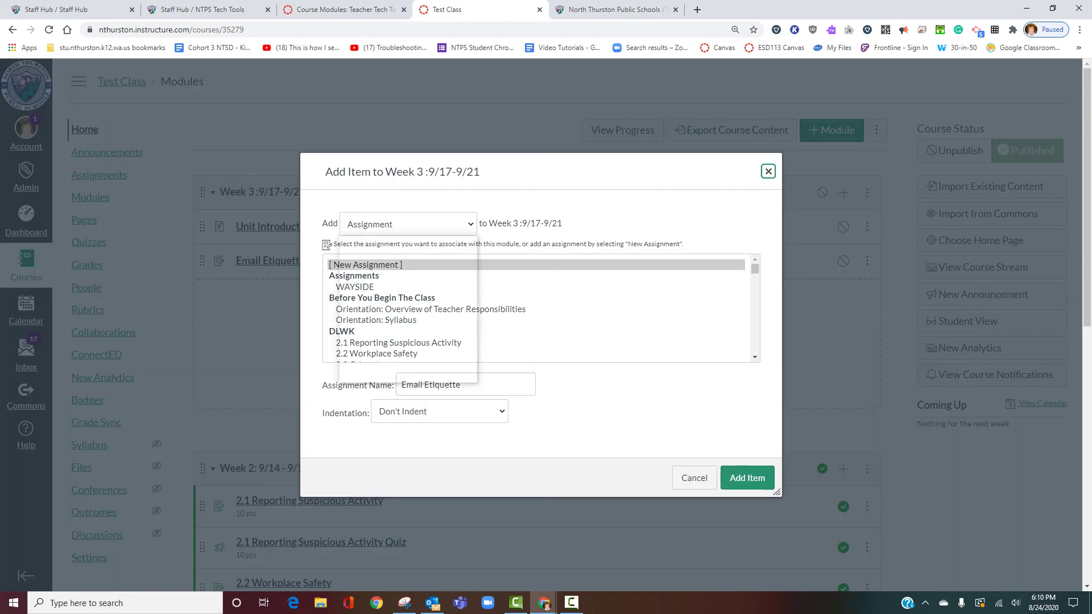
pyautogui.press('Return')
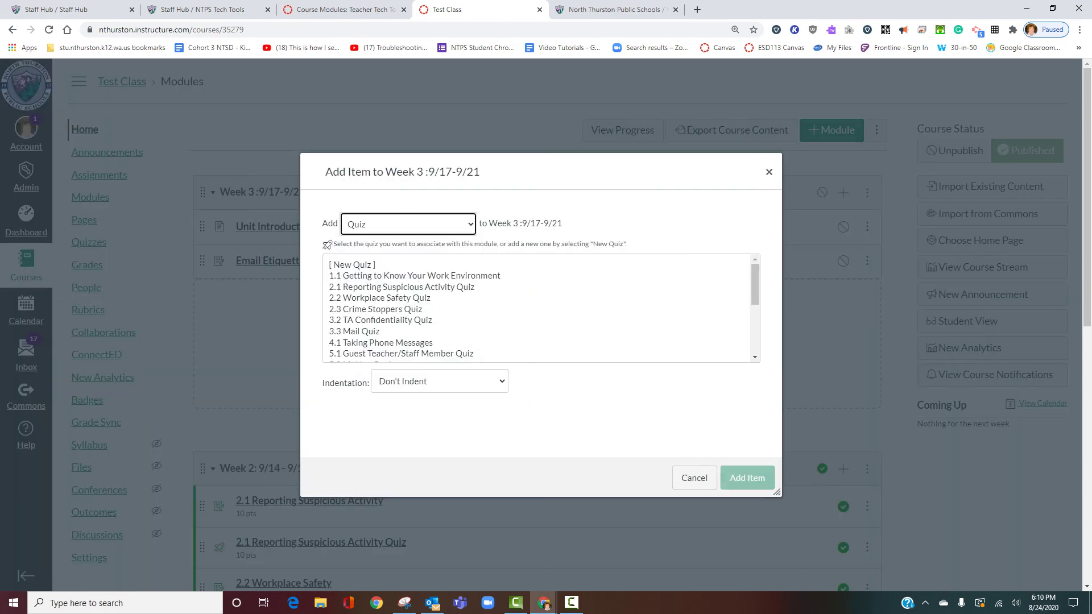
pyautogui.click(352, 265)
pyautogui.click(438, 385)
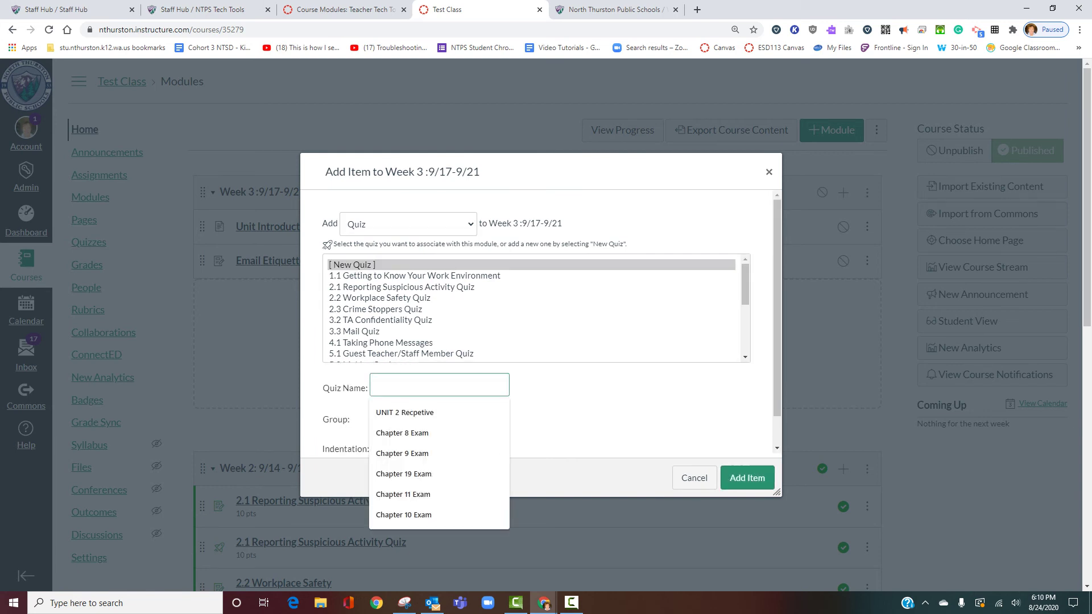
pyautogui.write('Email')
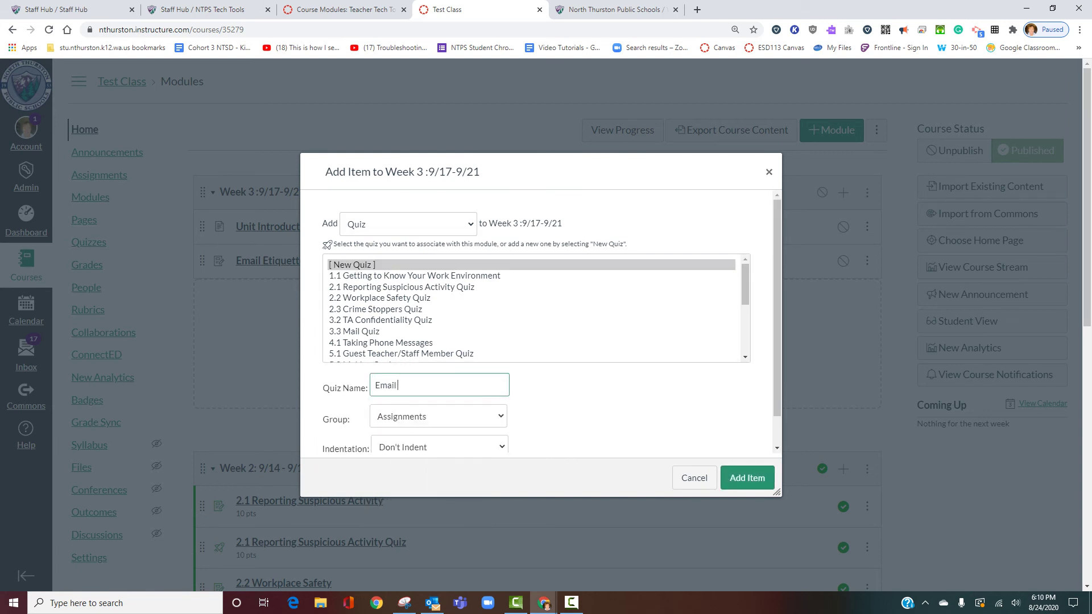
pyautogui.write(' Quiz')
pyautogui.click(747, 478)
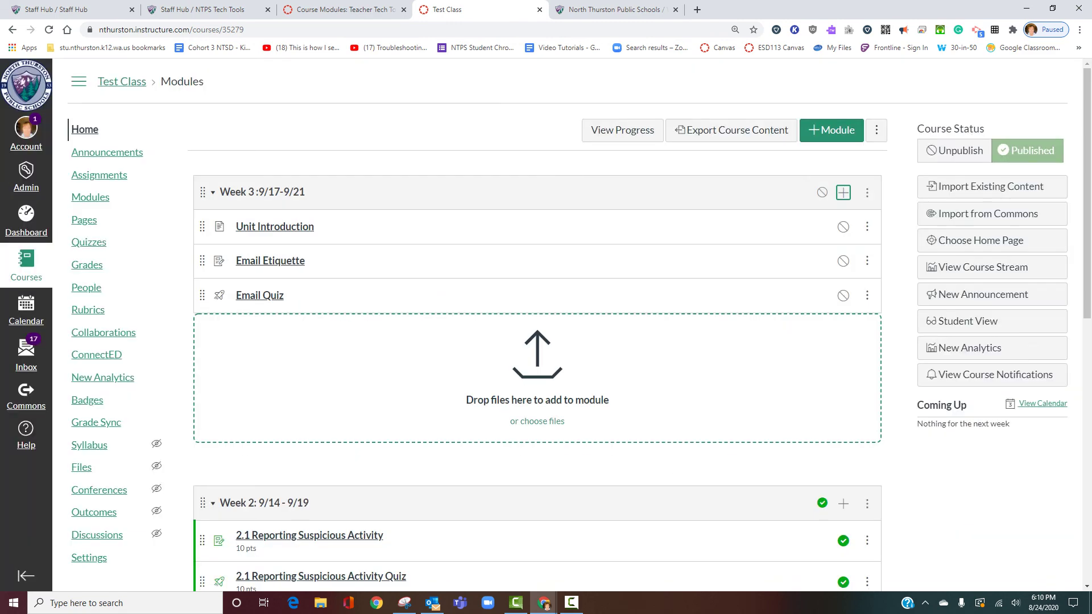
pyautogui.click(260, 295)
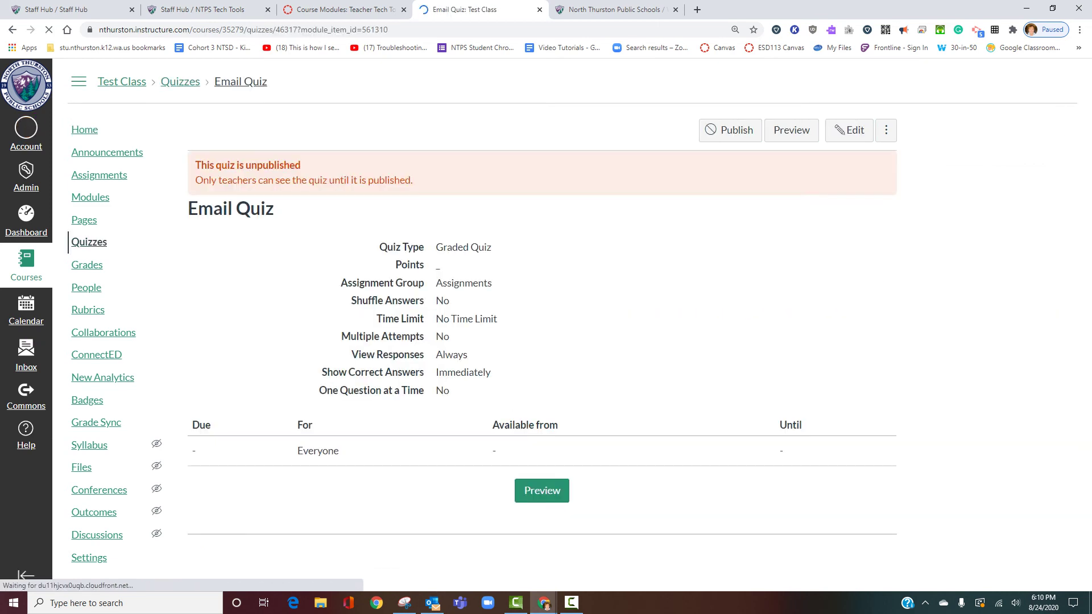
pyautogui.click(849, 130)
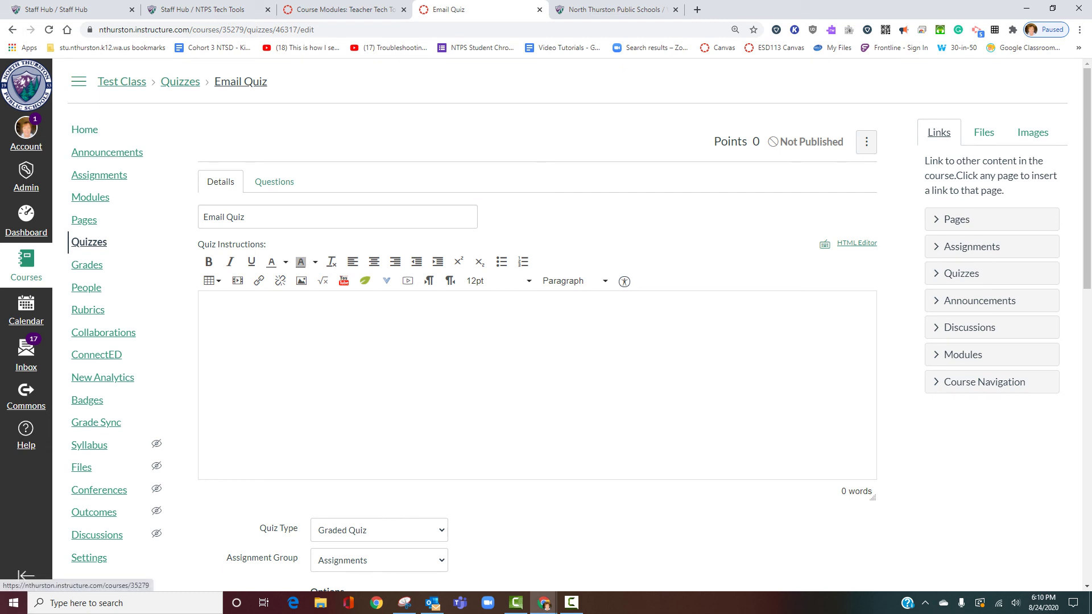
pyautogui.click(84, 130)
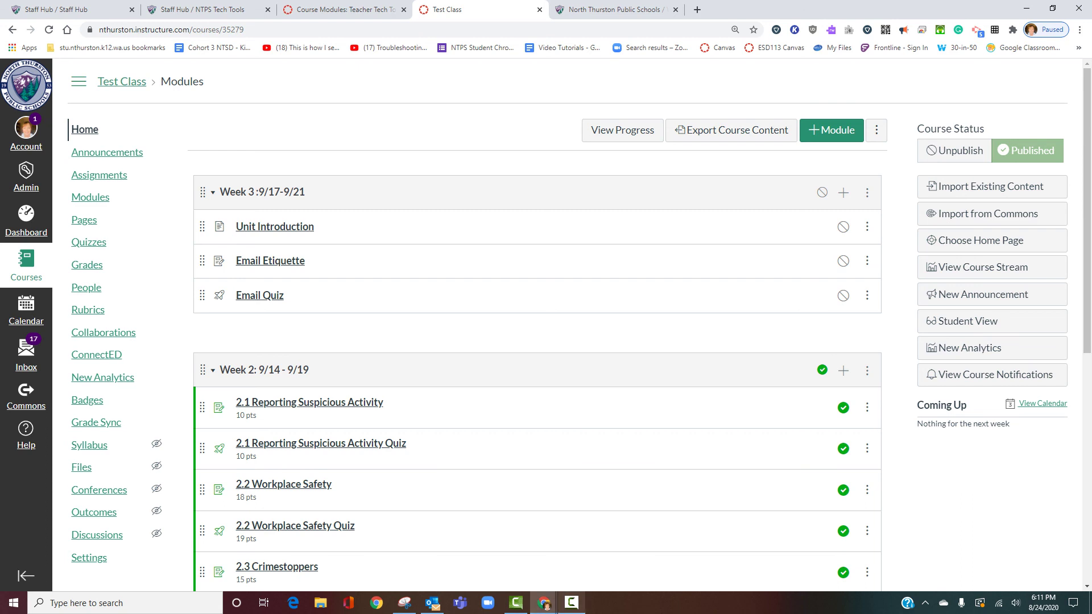
pyautogui.click(571, 602)
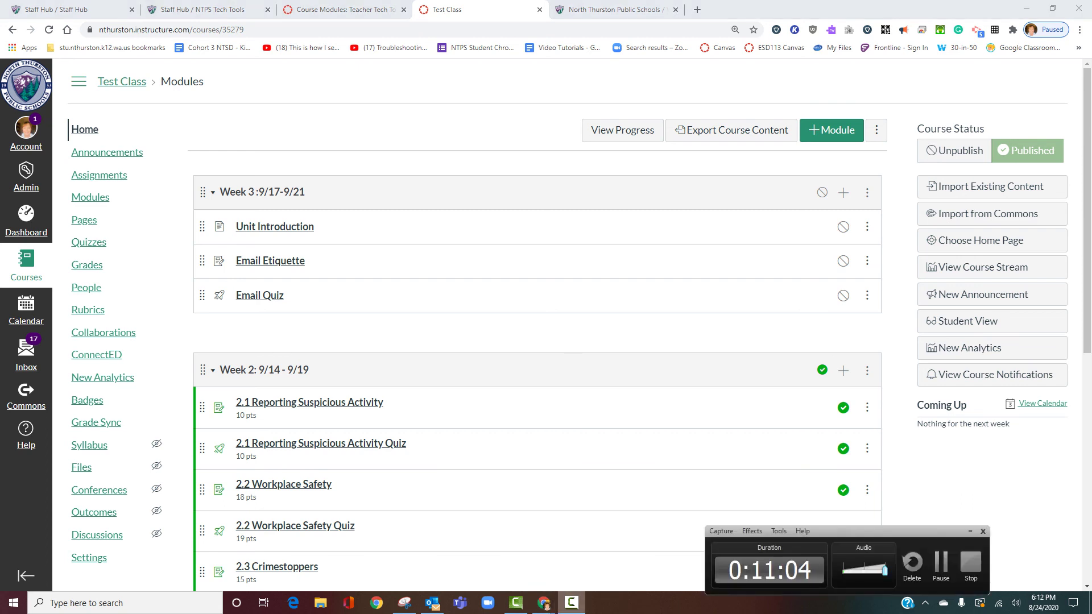